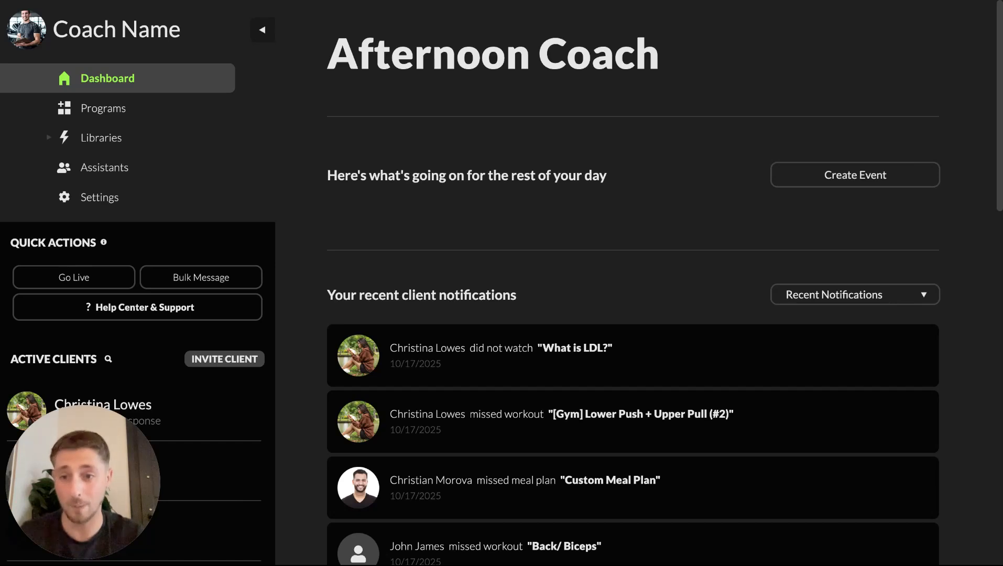
Step: Open the Meal Plans library from the Libraries section
click(102, 110)
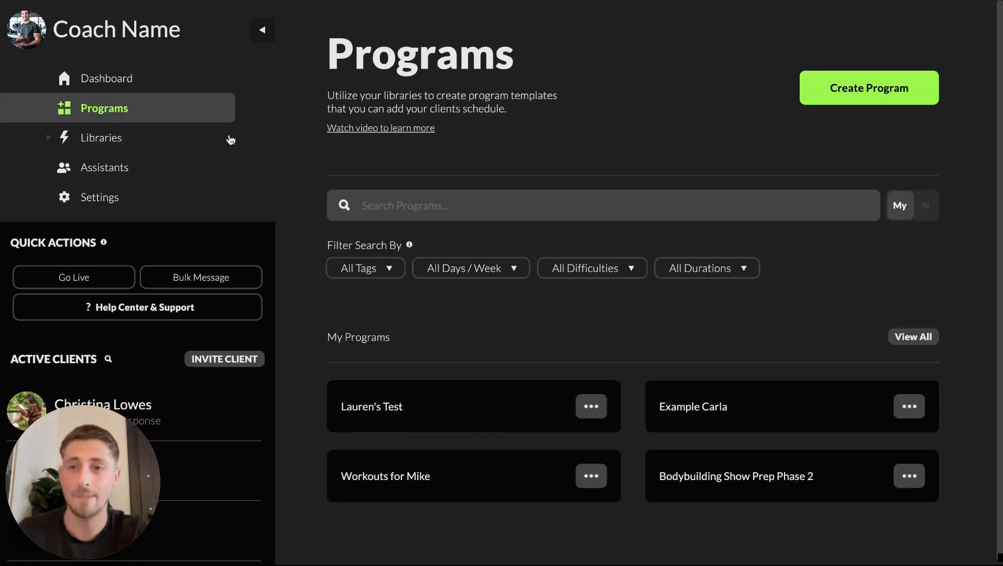
click(124, 139)
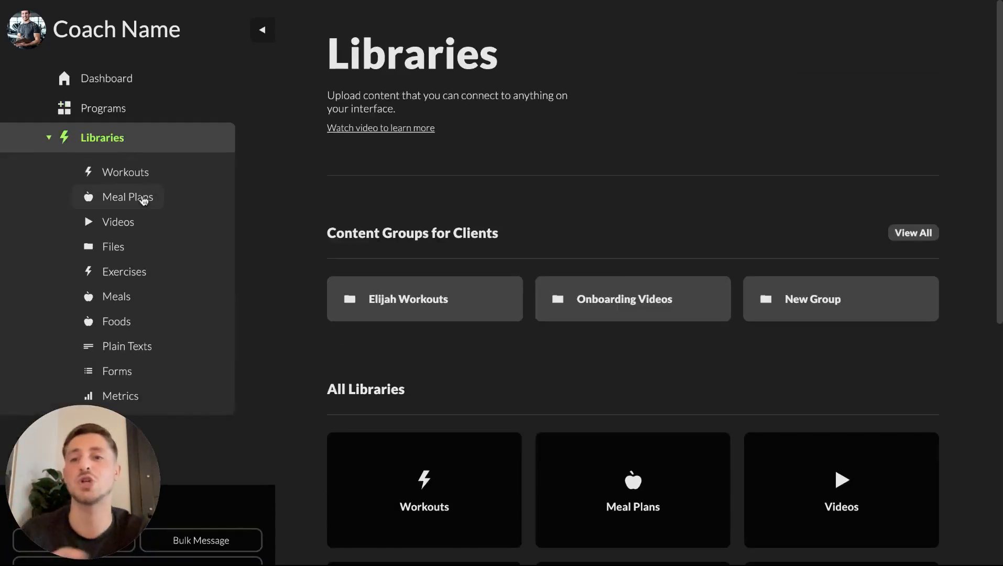
click(141, 195)
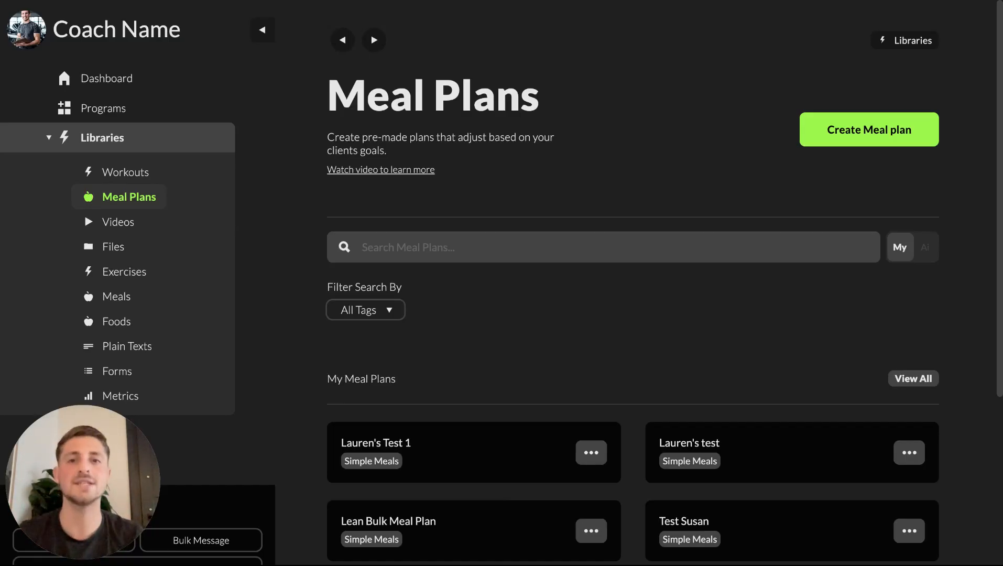
Step: Browse the meal plans, then start a new meal plan and view its nutrition overview and Week 1 day layout
scroll(620, 358, down, 5)
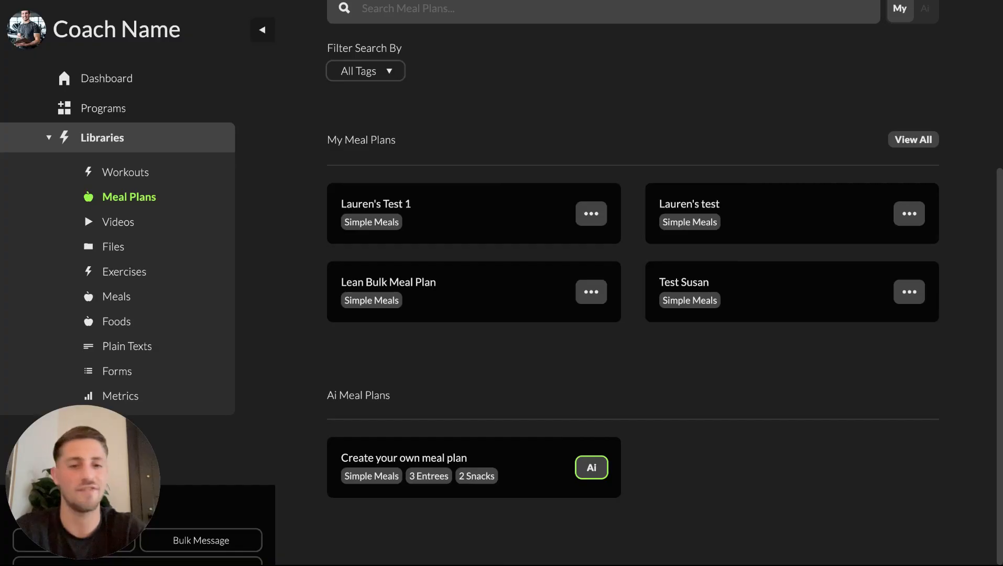
scroll(492, 503, up, 5)
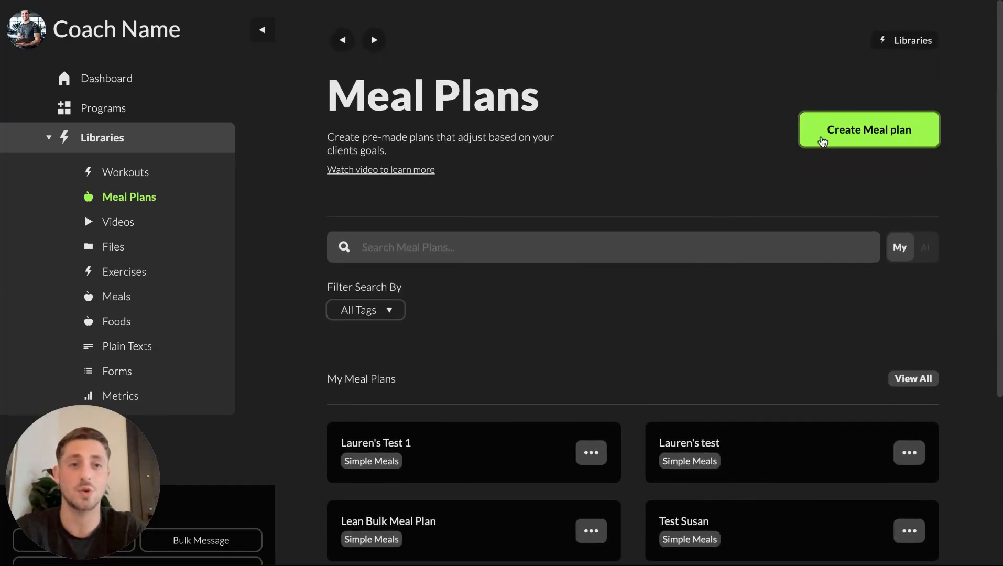
click(821, 139)
scroll(751, 314, down, 8)
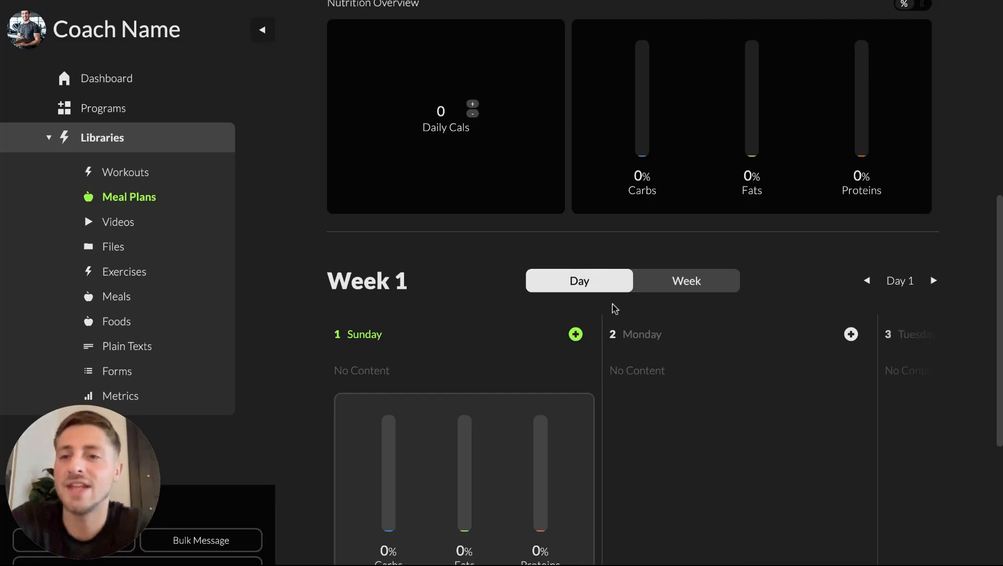
scroll(162, 349, down, 1)
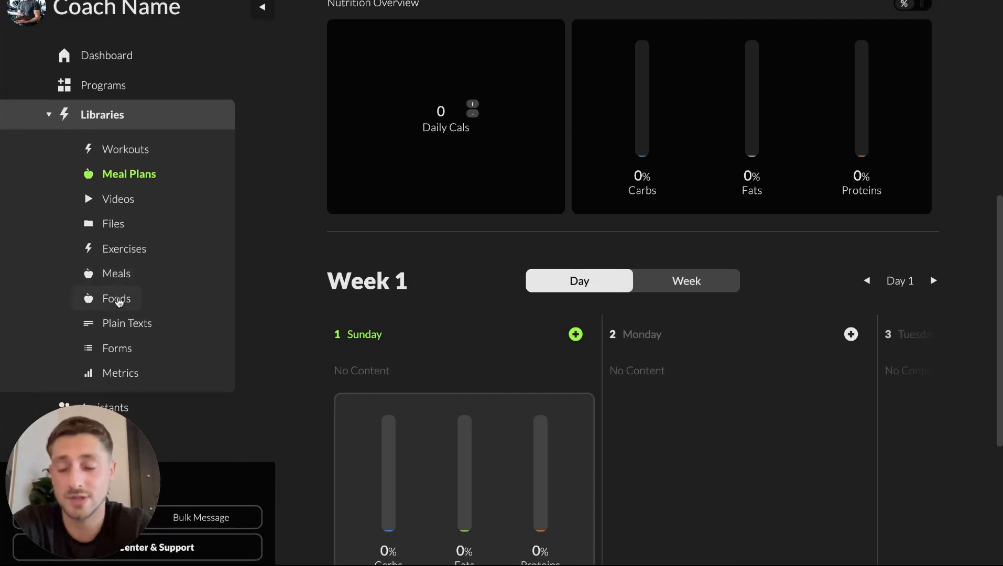
Step: Open the Foods library and look through the My Foods and Ai Foods sections
click(117, 300)
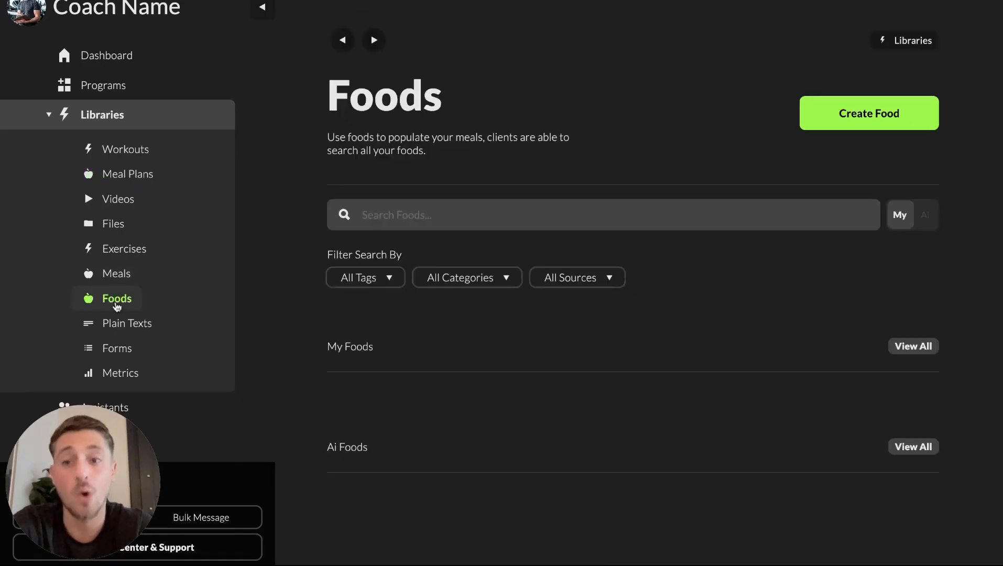
scroll(531, 423, down, 2)
scroll(532, 426, up, 1)
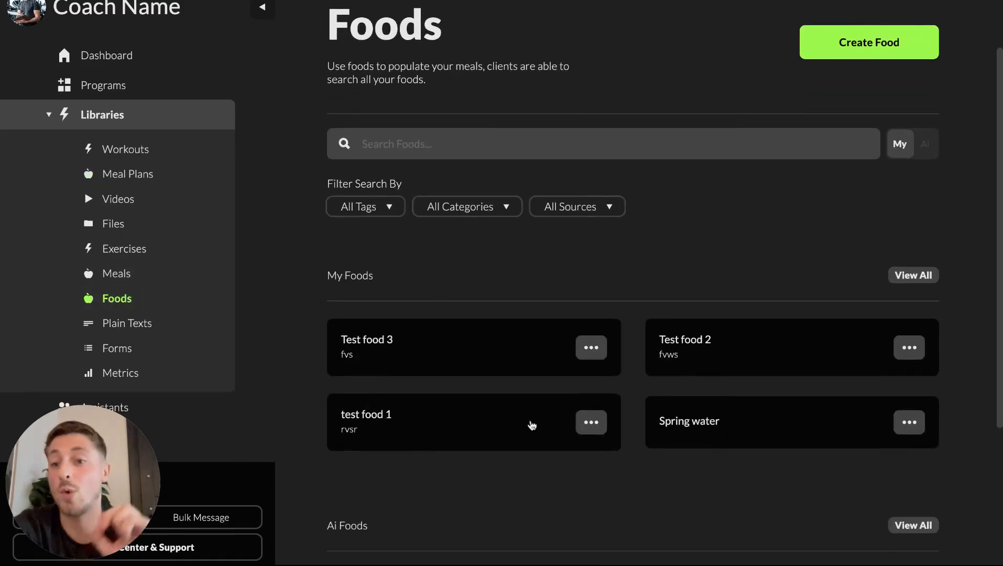
scroll(907, 393, down, 4)
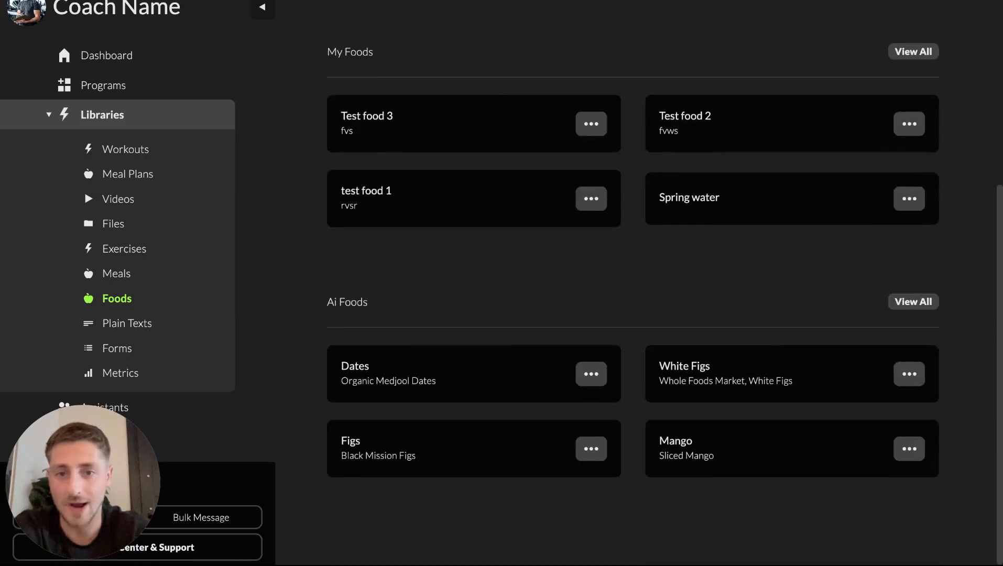
scroll(907, 396, up, 1)
Step: Open the full Ai Foods list and scroll through the available foods
click(915, 320)
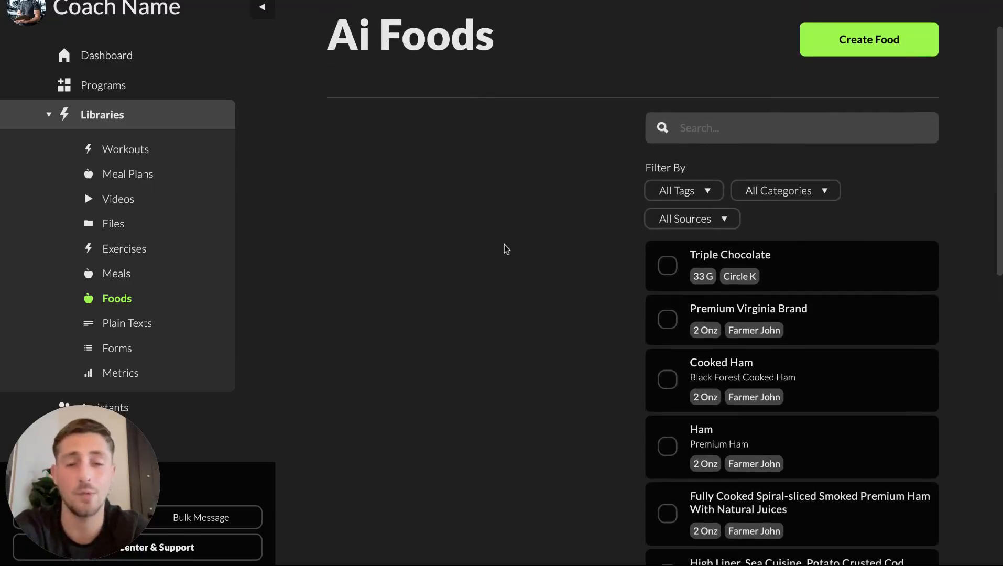
scroll(761, 398, down, 4)
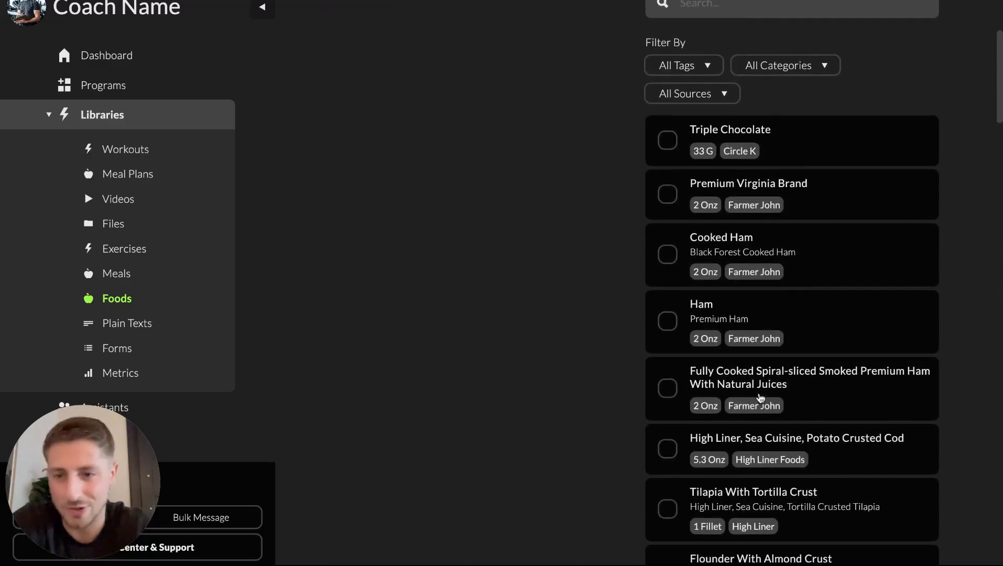
scroll(797, 158, up, 4)
scroll(770, 168, down, 1)
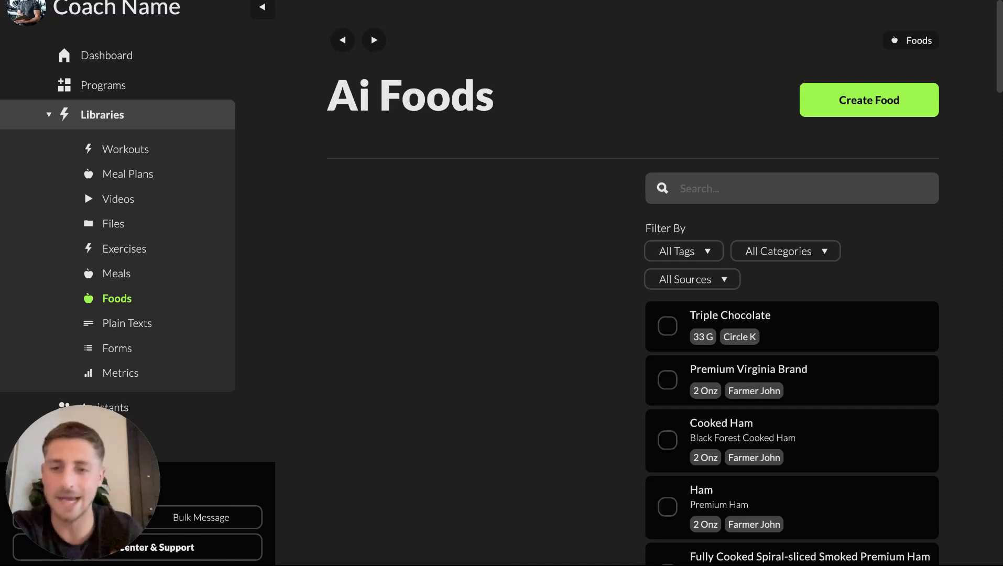
scroll(750, 246, down, 15)
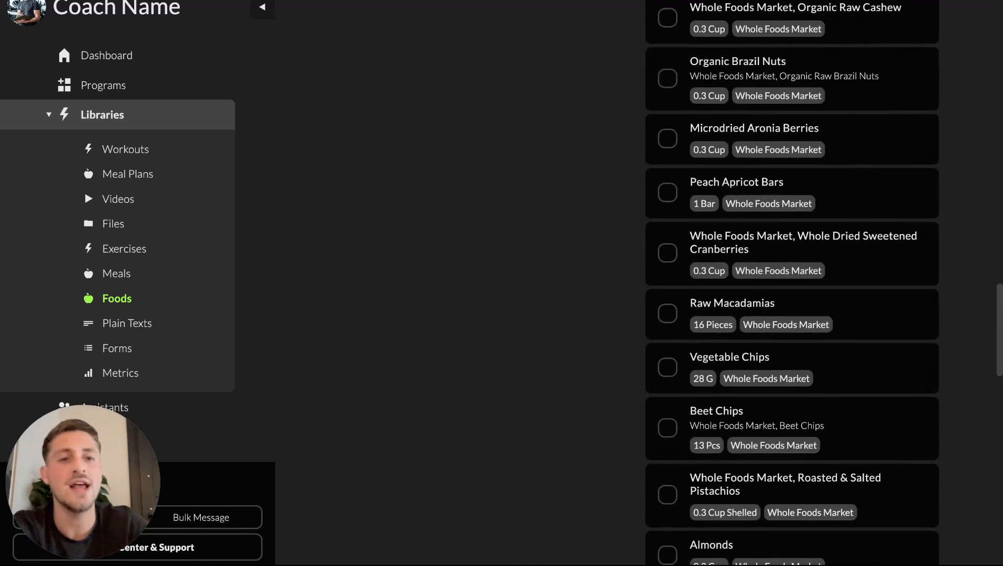
Step: Open the Whole Foods Market dried sweetened cranberries food and expand its food nutrients to review them
click(751, 251)
scroll(750, 251, down, 13)
scroll(750, 251, up, 8)
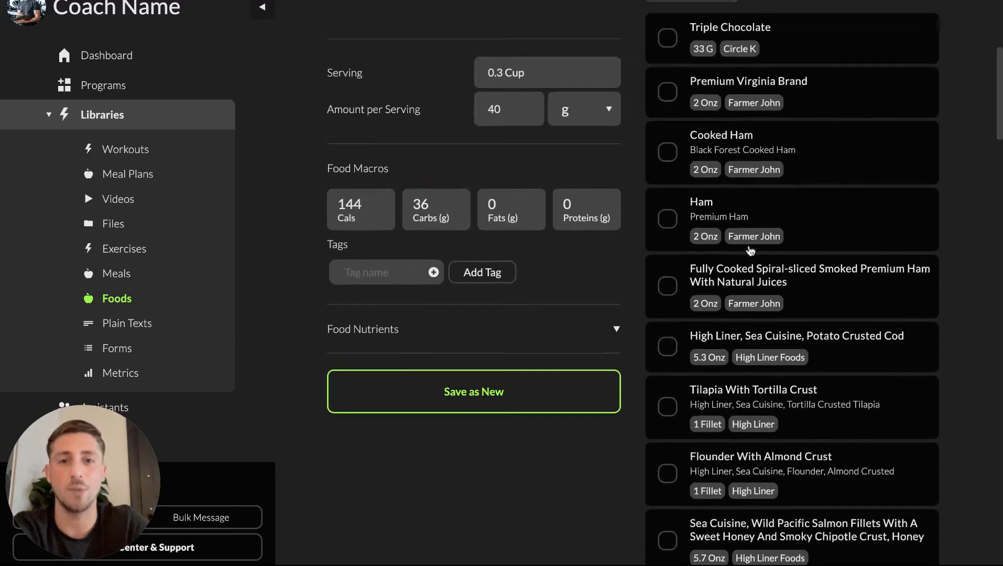
click(615, 352)
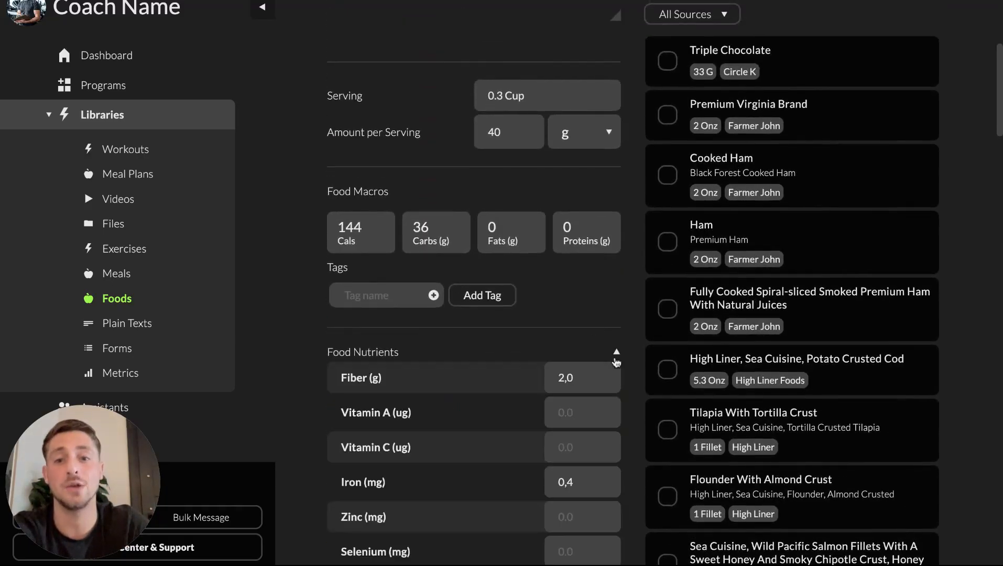
scroll(616, 360, down, 10)
scroll(616, 361, up, 10)
scroll(616, 363, up, 5)
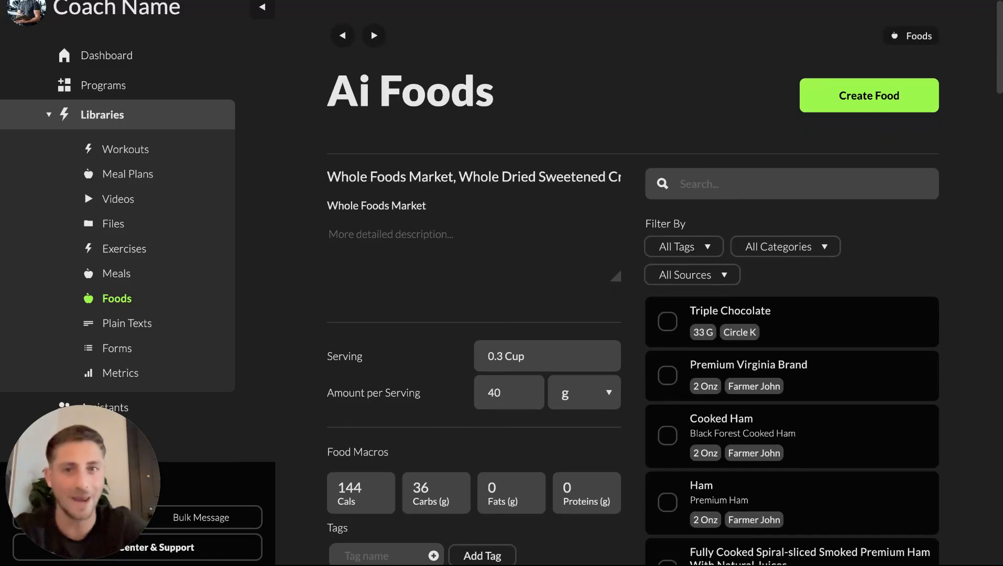
Step: Return to Foods, open the Create Food form, review its fields and nutrients, and close it
click(342, 35)
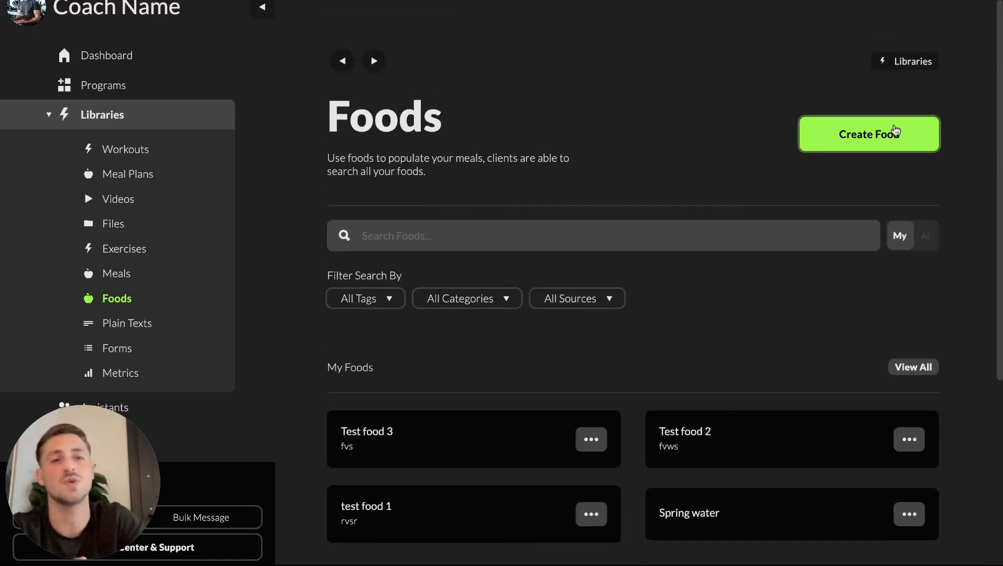
scroll(892, 137, down, 1)
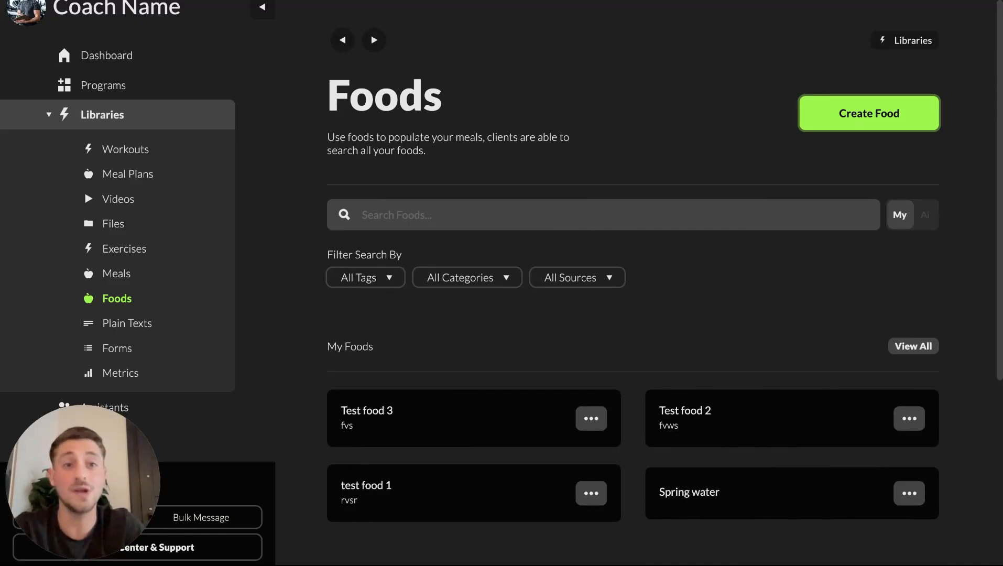
click(869, 113)
scroll(772, 463, down, 3)
scroll(748, 361, up, 1)
scroll(734, 383, down, 1)
click(721, 402)
scroll(720, 401, down, 8)
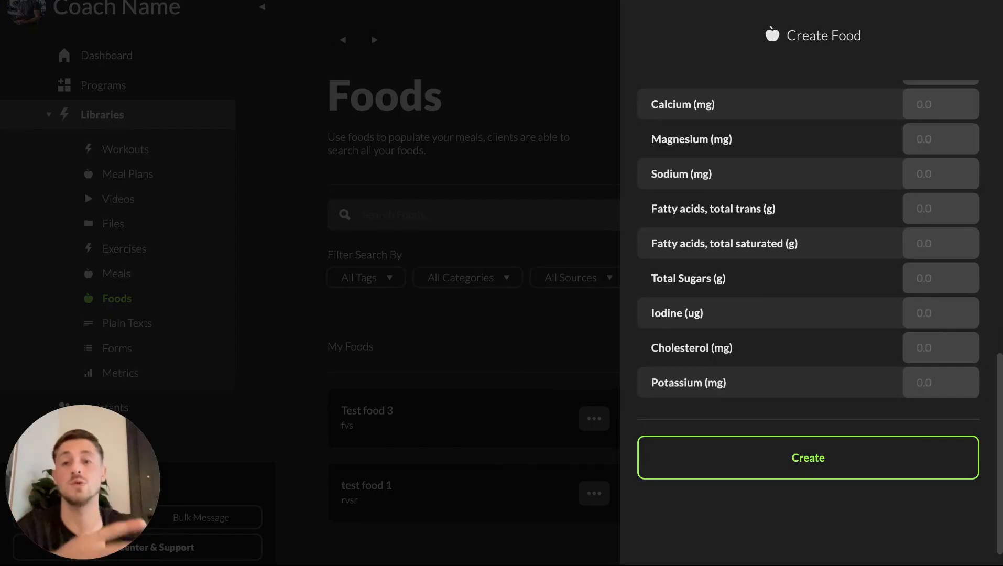
click(533, 305)
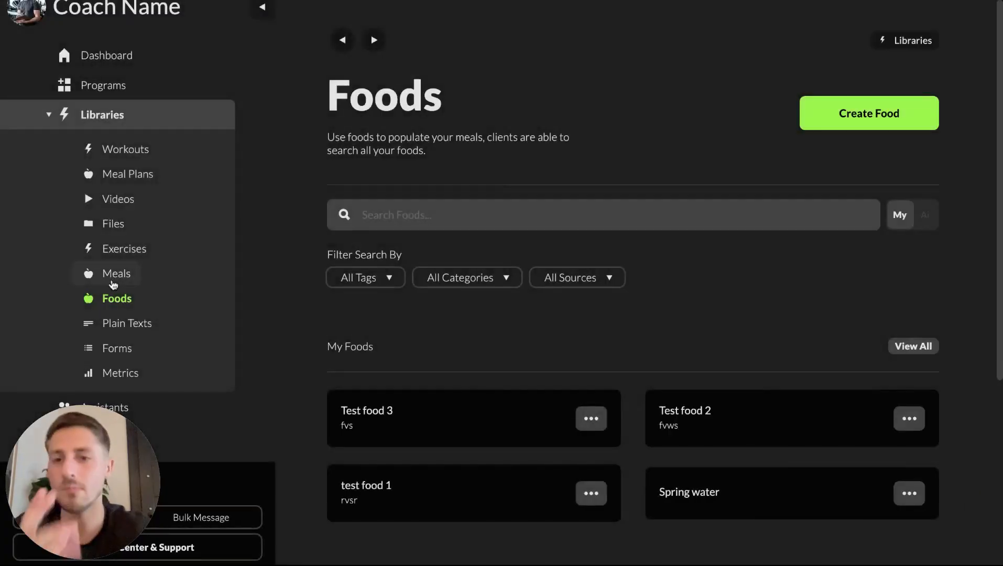
Step: Open the Meals library, look through My Meals and Ai Meals, and open the full Ai Meals list
click(113, 283)
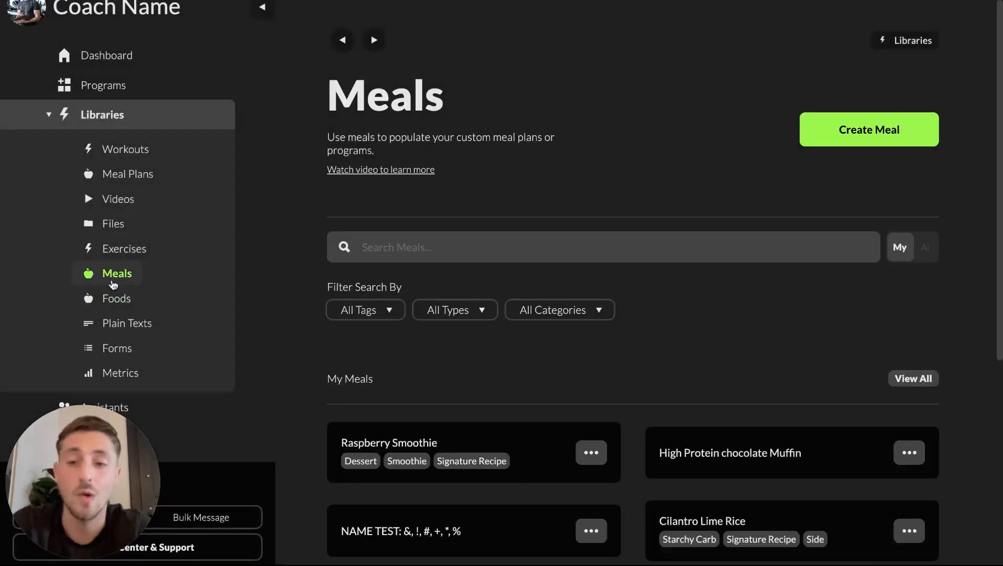
scroll(447, 262, down, 6)
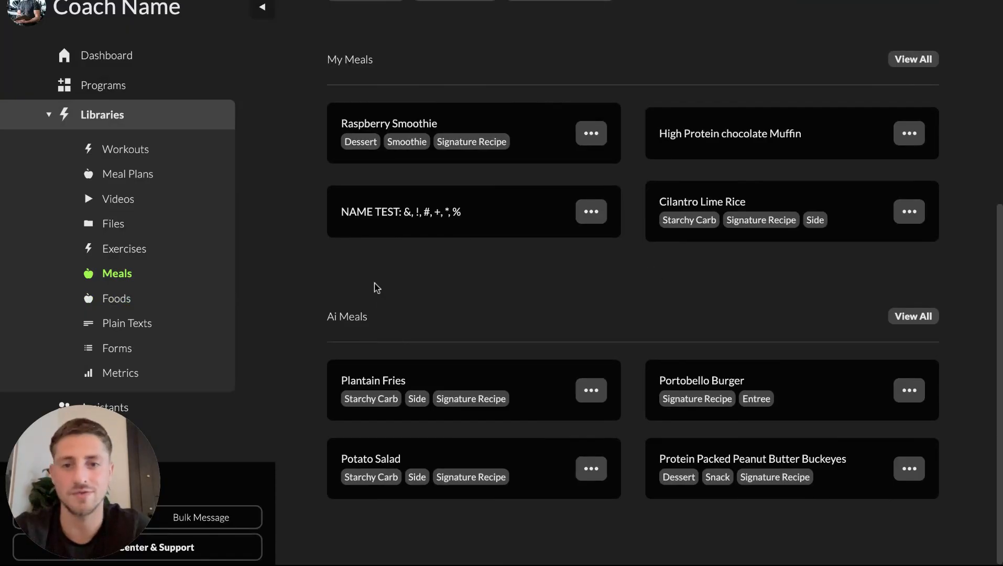
drag(401, 317, 315, 317)
click(480, 318)
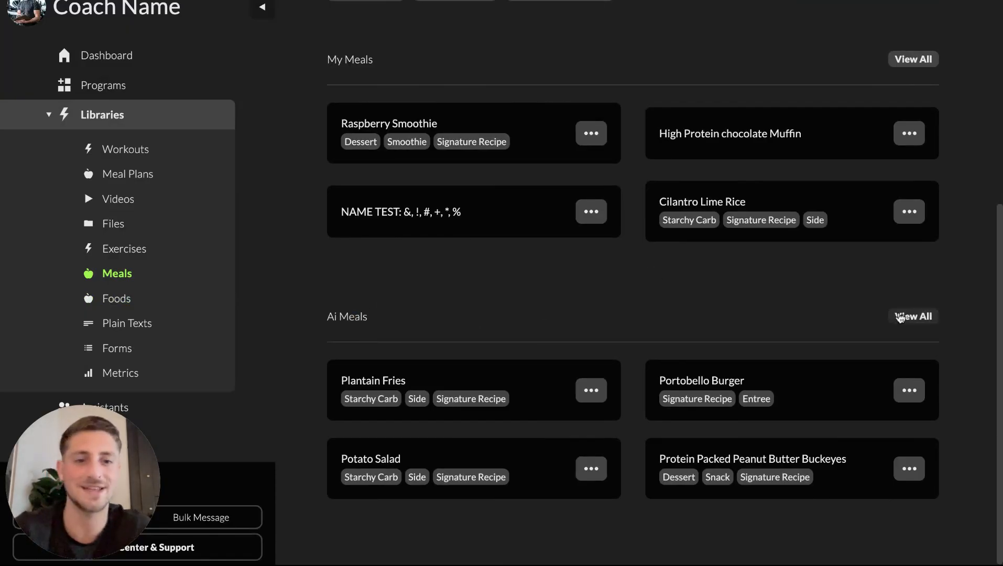
click(900, 317)
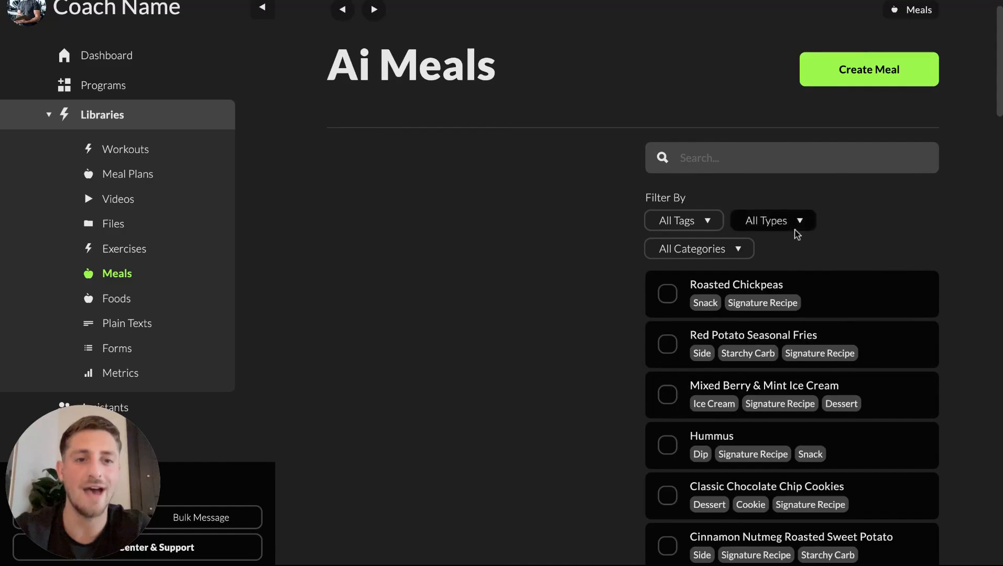
Step: Filter the Ai Meals list by the Simple Meals category
click(700, 225)
click(878, 220)
click(735, 260)
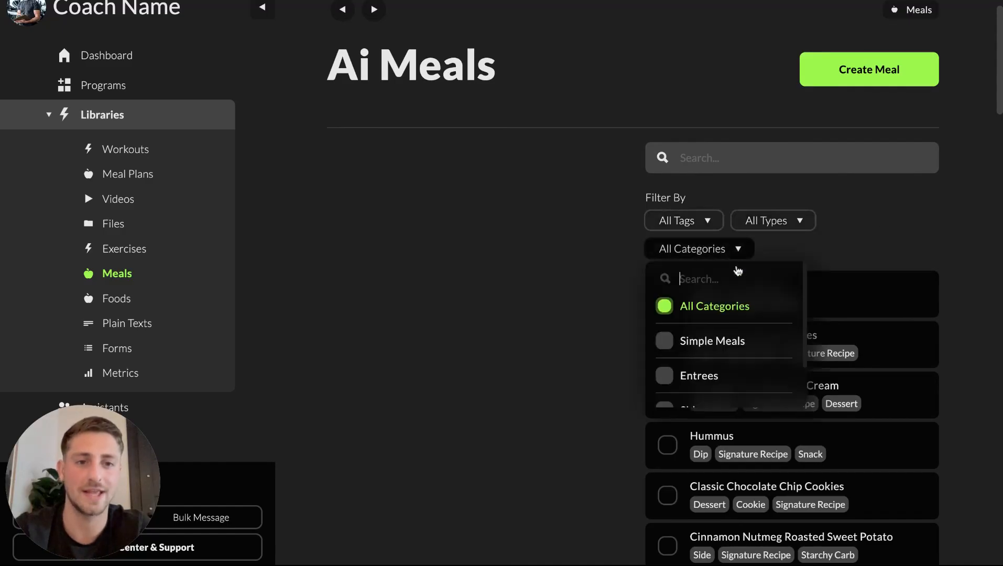
scroll(726, 362, down, 1)
click(705, 317)
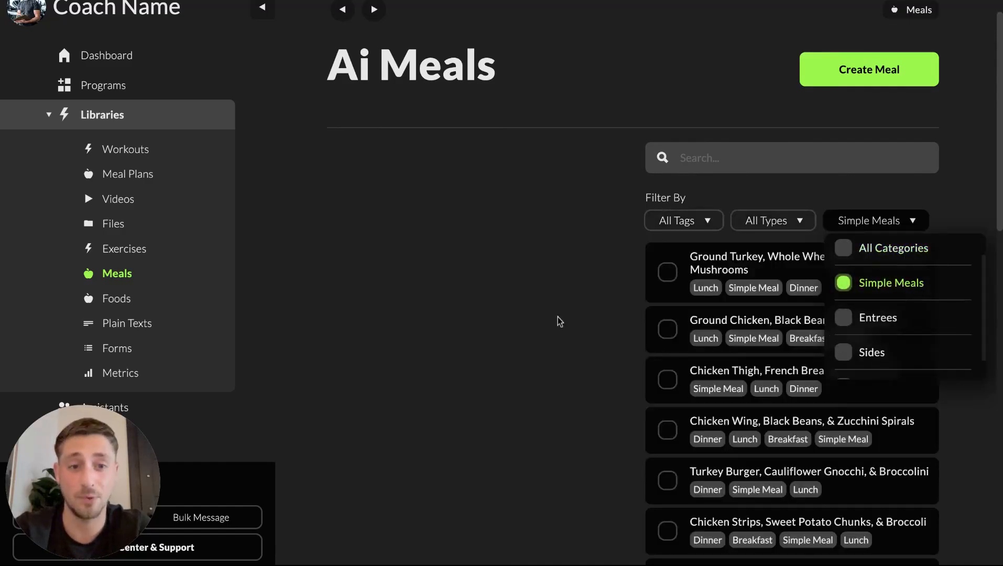
click(559, 321)
Step: Open the Turkey Burger, Cauliflower Gnocchi, & Broccolini meal and review its details
scroll(828, 439, down, 3)
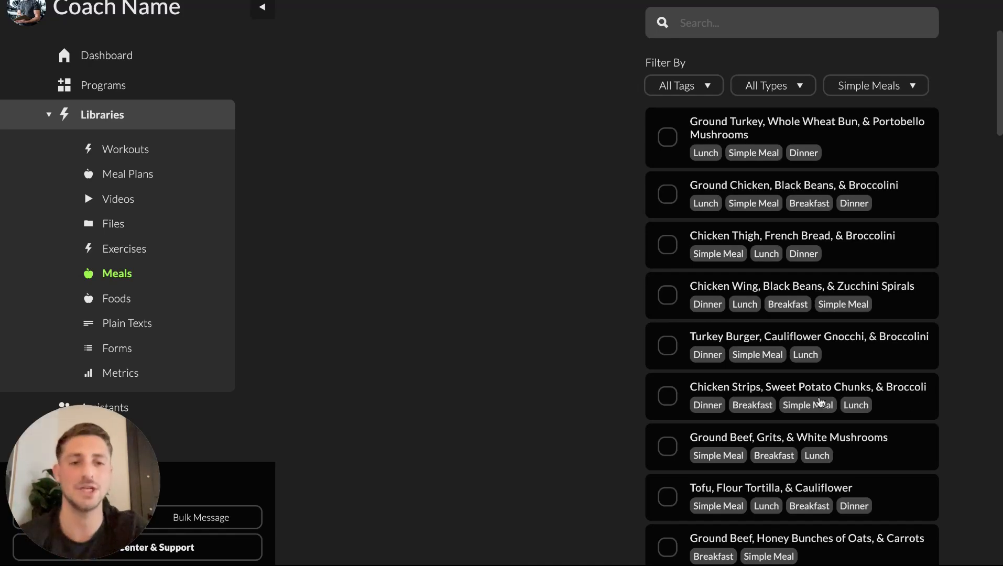
click(845, 366)
scroll(817, 293, down, 10)
scroll(787, 344, up, 10)
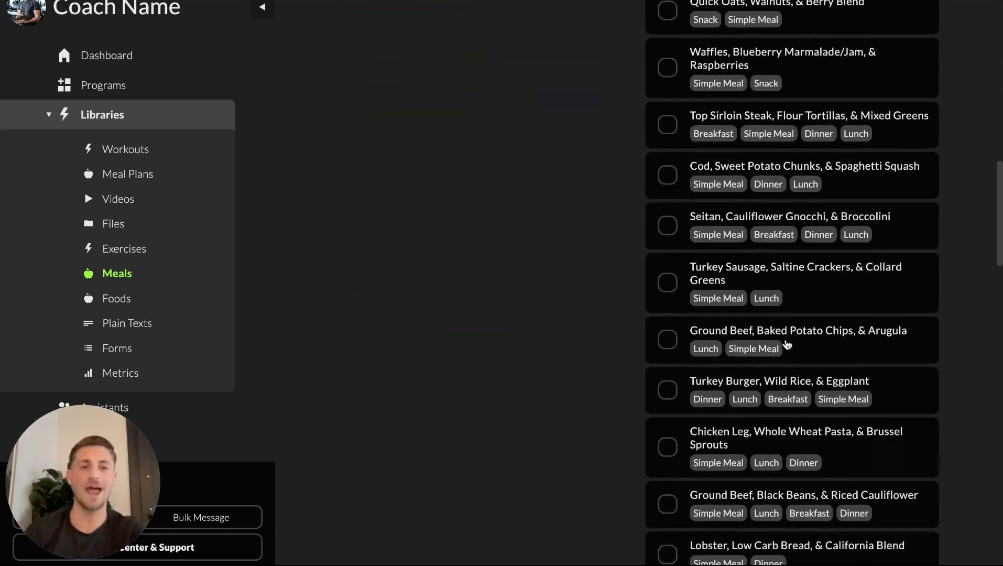
scroll(786, 293, up, 2)
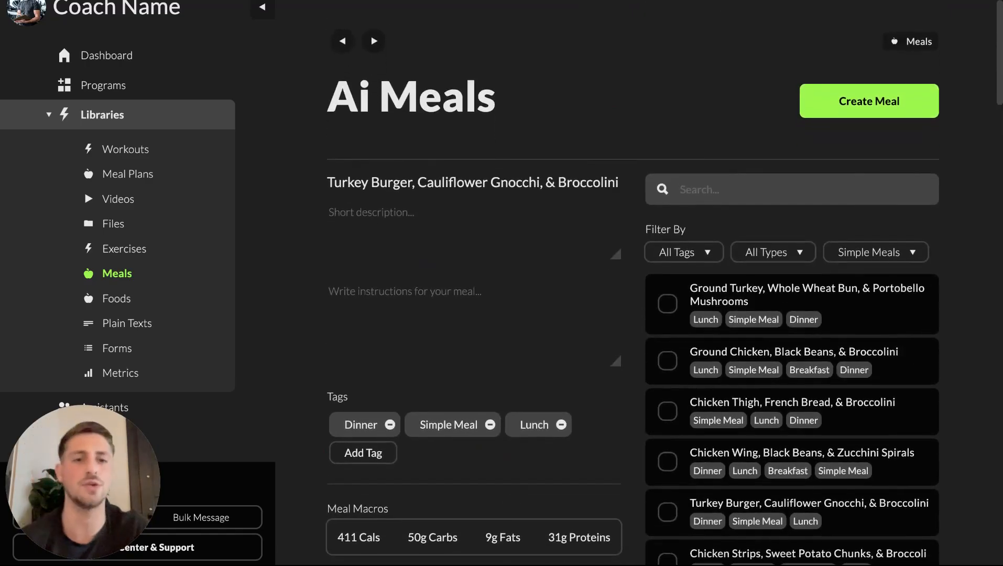
Step: Change the category filter from Simple Meals to Entrees
click(859, 251)
click(880, 343)
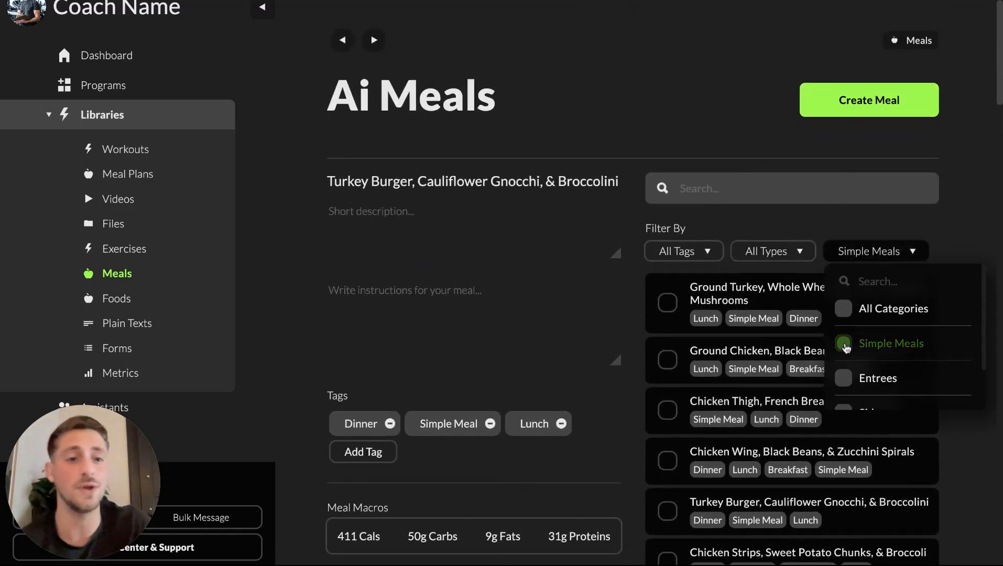
scroll(736, 359, down, 1)
click(736, 357)
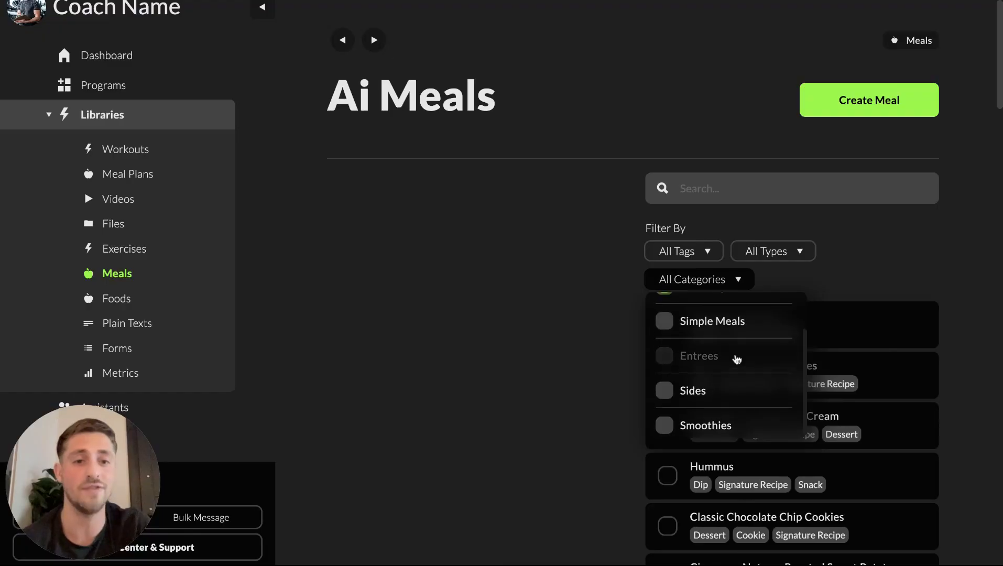
click(522, 365)
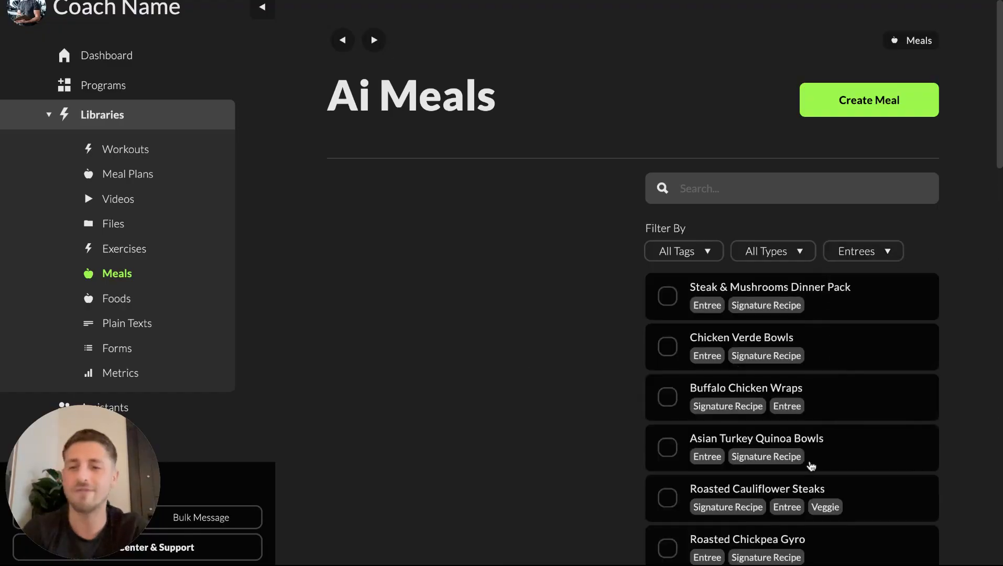
Step: Open the Asian Turkey Quinoa Bowls meal and review its description, macros and ingredients
click(804, 443)
scroll(803, 441, down, 4)
scroll(804, 443, down, 6)
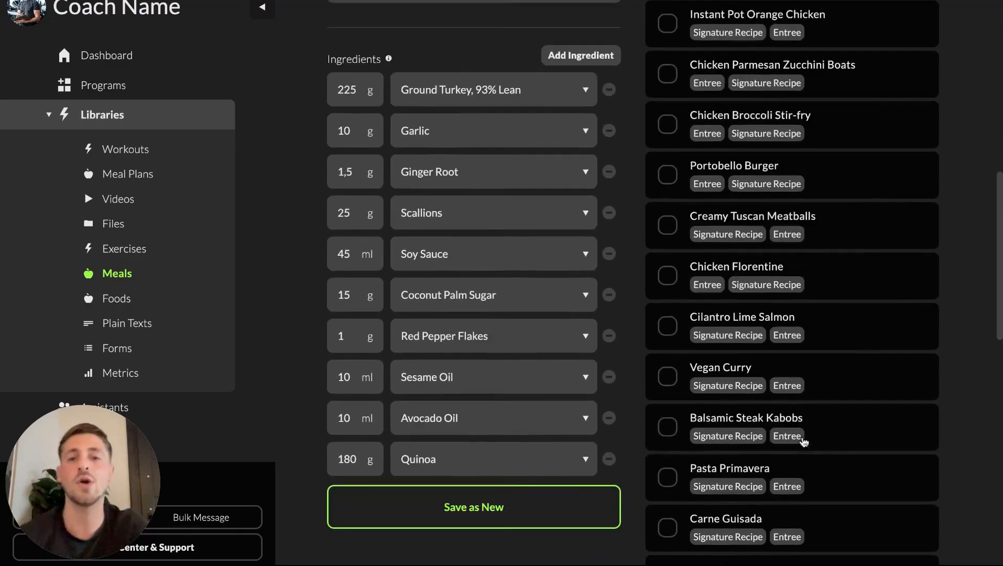
scroll(801, 441, up, 10)
scroll(802, 440, down, 1)
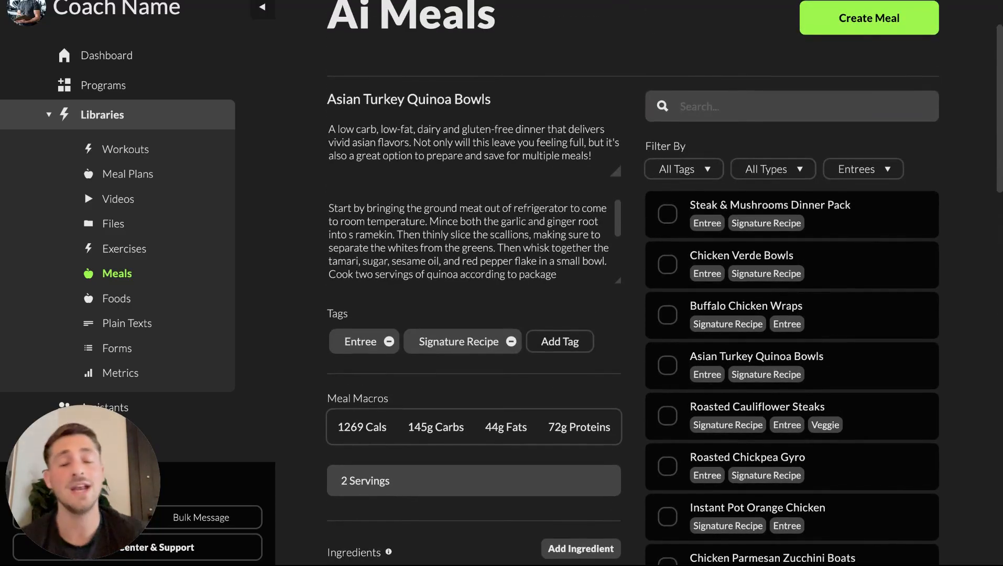
Step: Return to the Meals library and open the Create Meal panel
scroll(783, 414, up, 3)
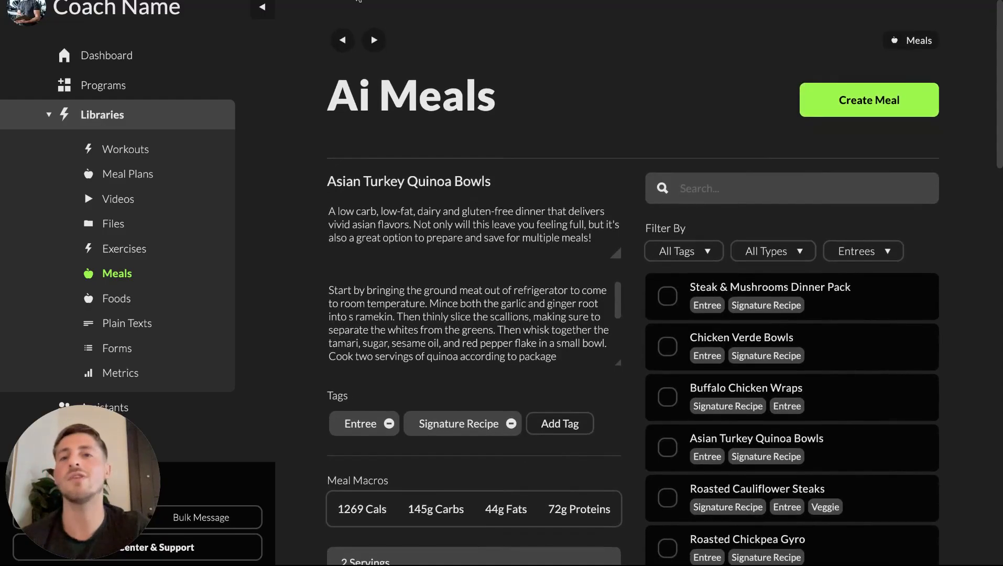
click(342, 40)
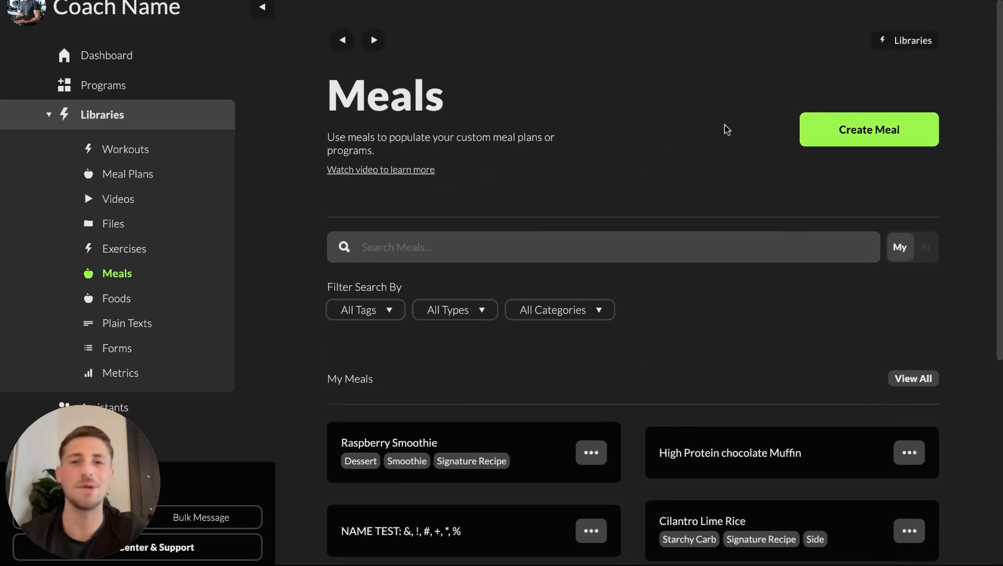
click(840, 129)
scroll(843, 320, down, 3)
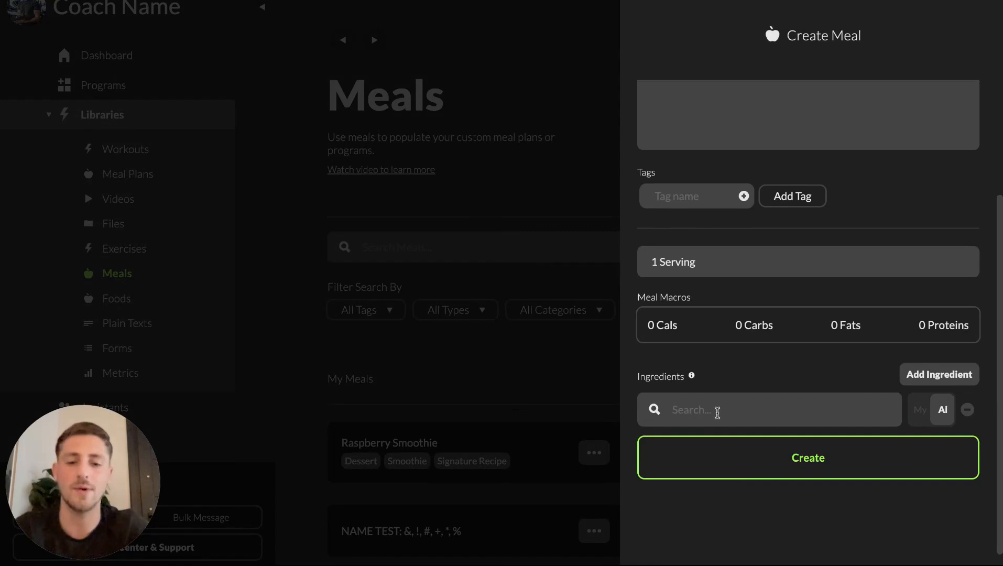
Step: Search the food database for chicken breast, add the 115 g Chicken Breast ingredient, and close the panel unsaved
text(chickem)
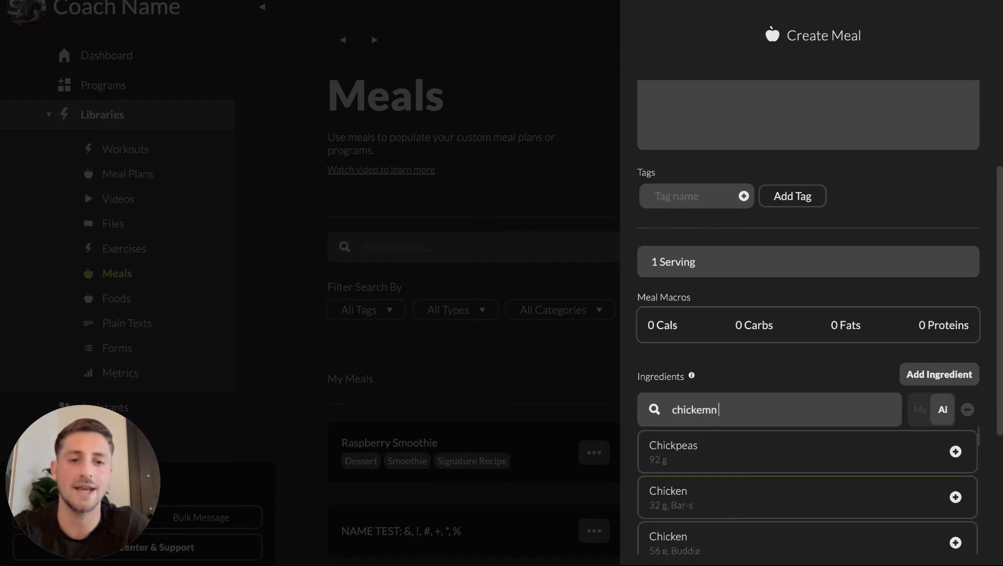
key(BackSpace)
text(n breas)
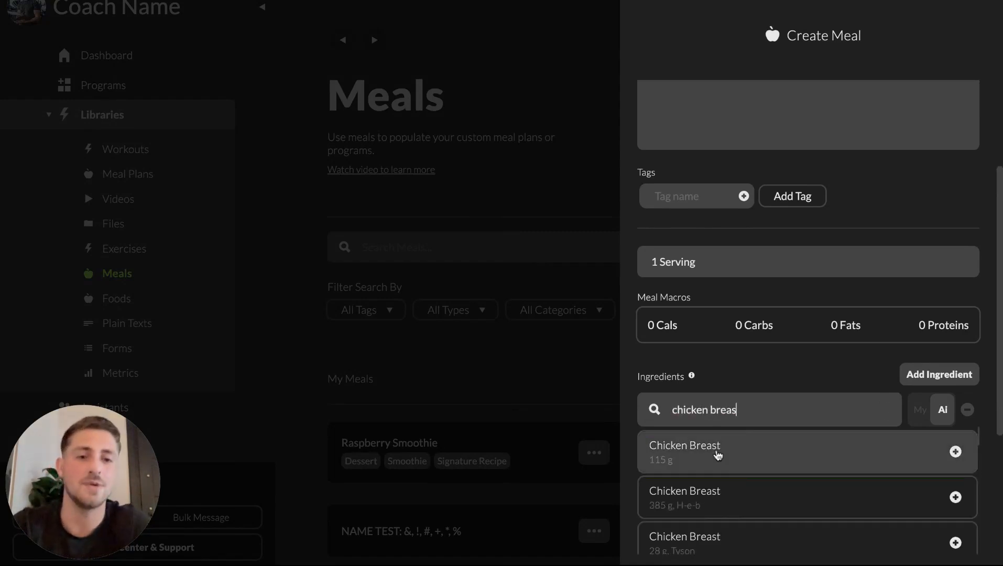
scroll(717, 455, down, 1)
scroll(718, 453, up, 1)
scroll(739, 393, down, 1)
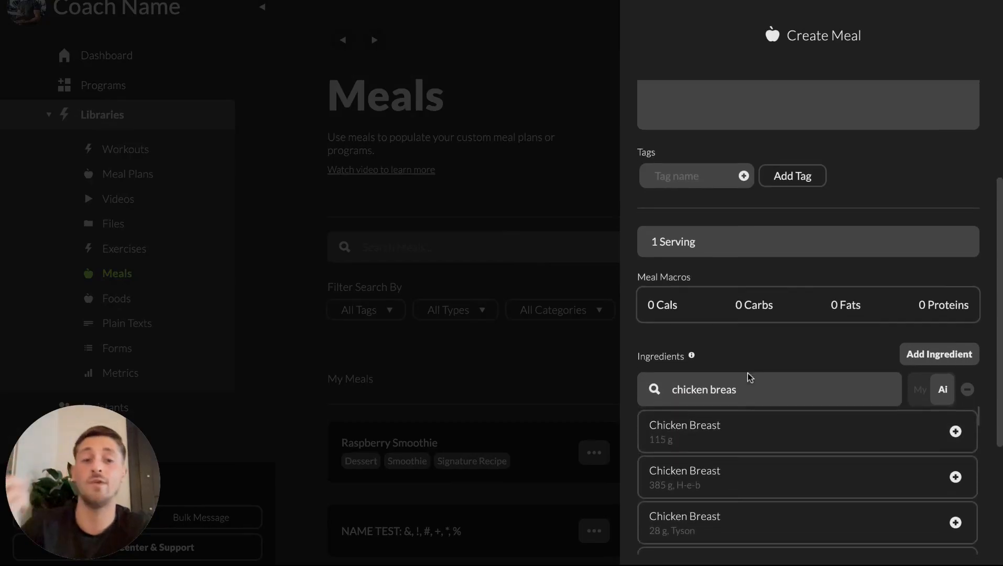
click(736, 429)
scroll(751, 447, up, 3)
click(801, 249)
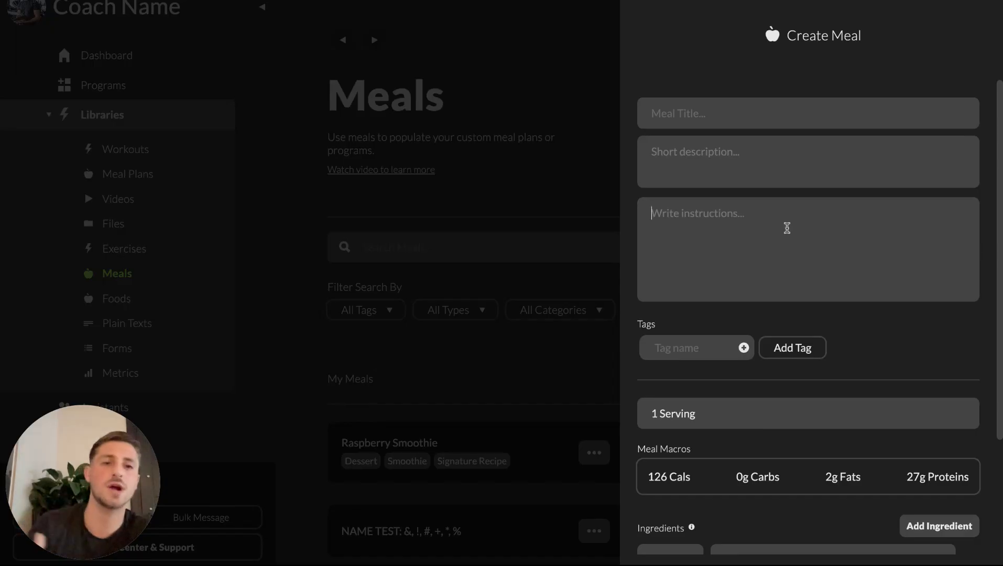
click(536, 176)
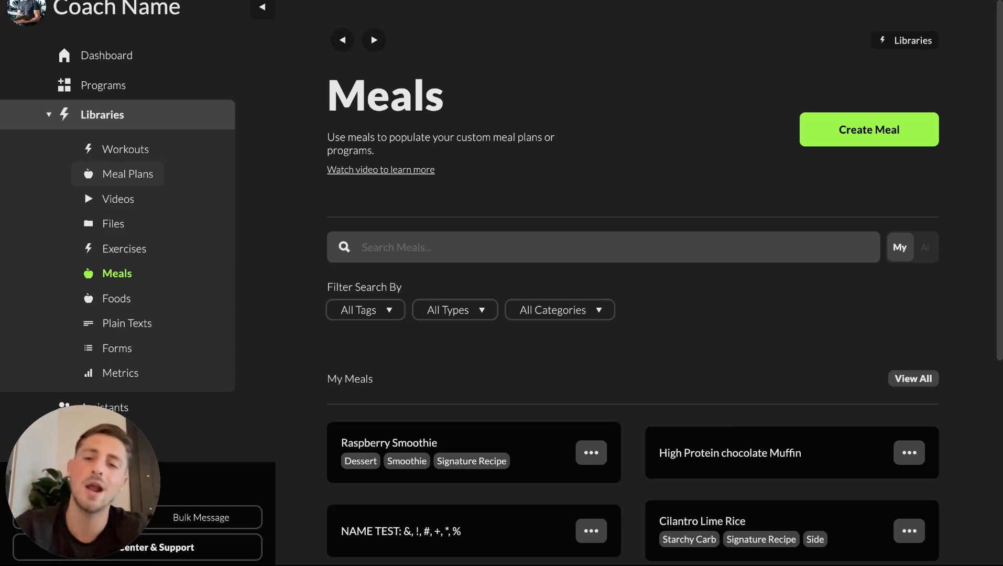
Step: Open the Meal Plans library and start a new meal plan
click(127, 173)
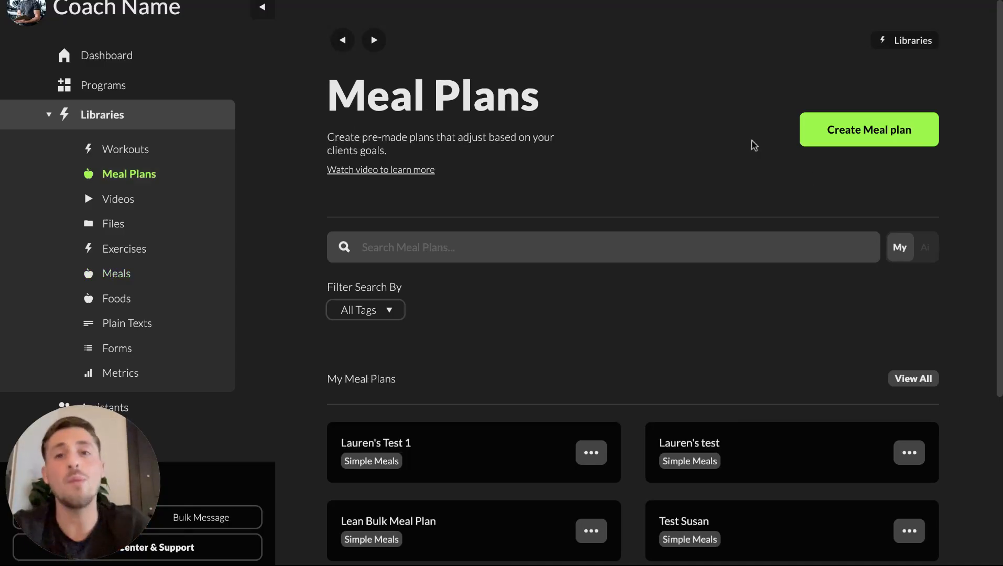
click(859, 129)
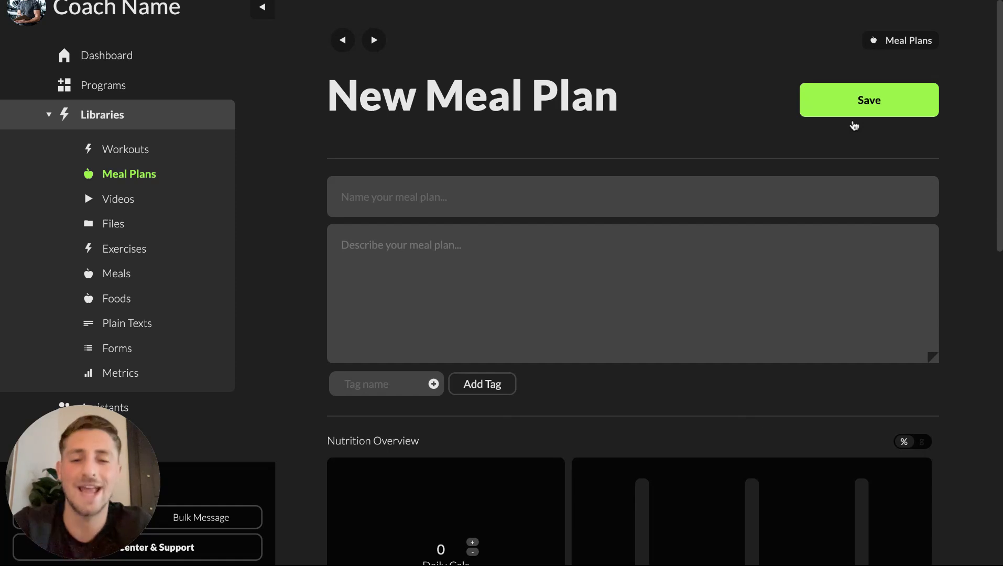
scroll(673, 347, down, 7)
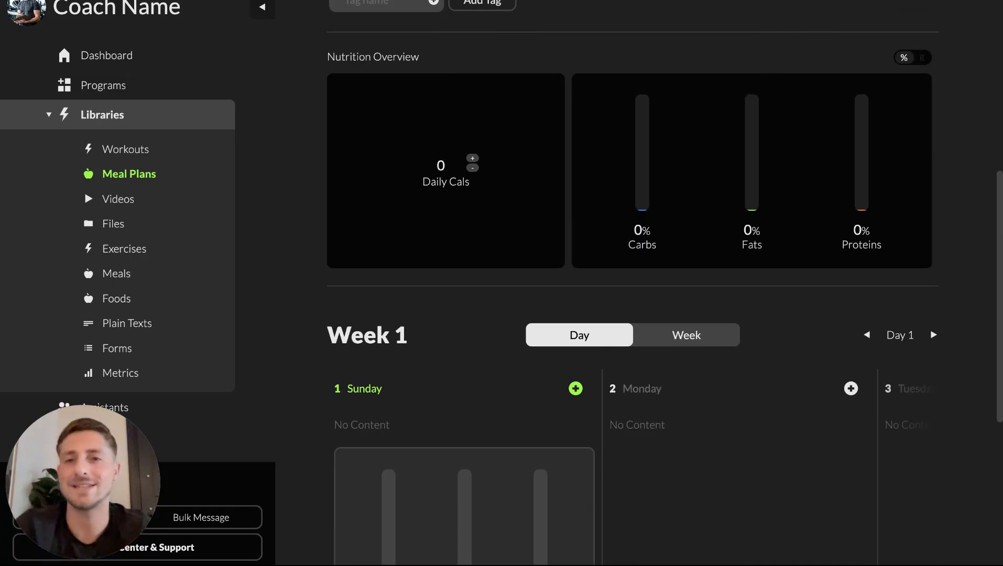
scroll(633, 283, up, 5)
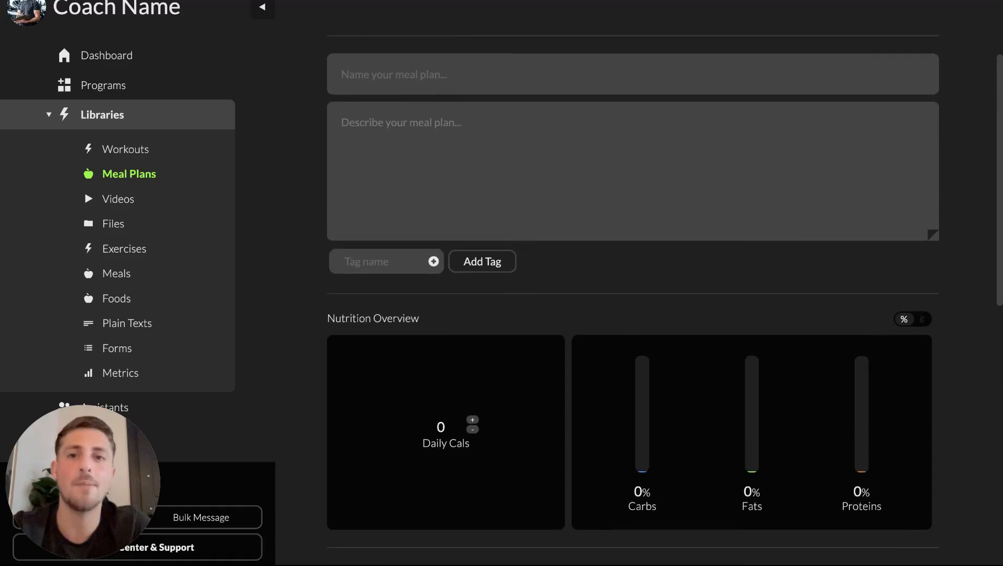
Step: Examine the new meal plan's name, description, tag and nutrition overview fields
click(477, 69)
click(425, 129)
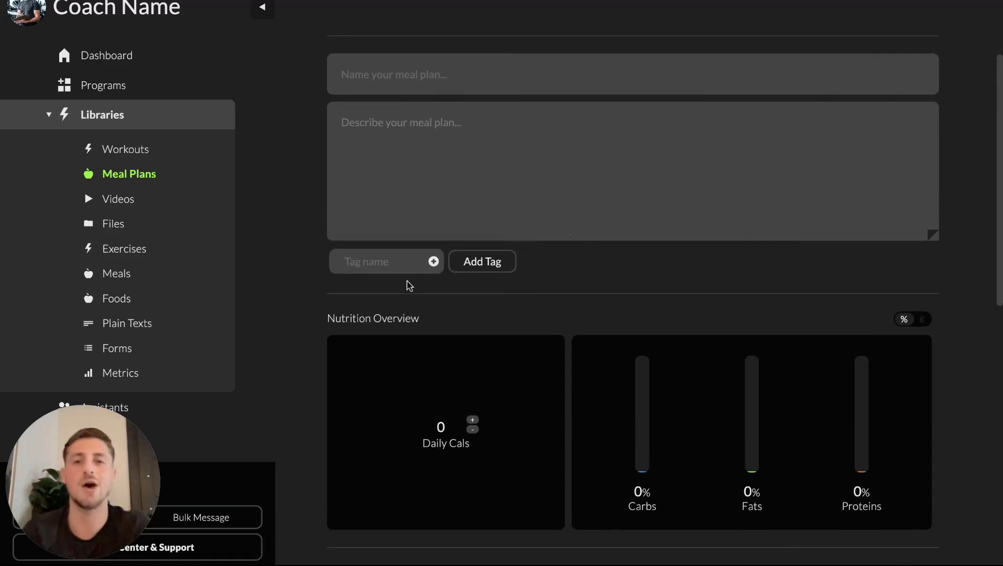
click(381, 262)
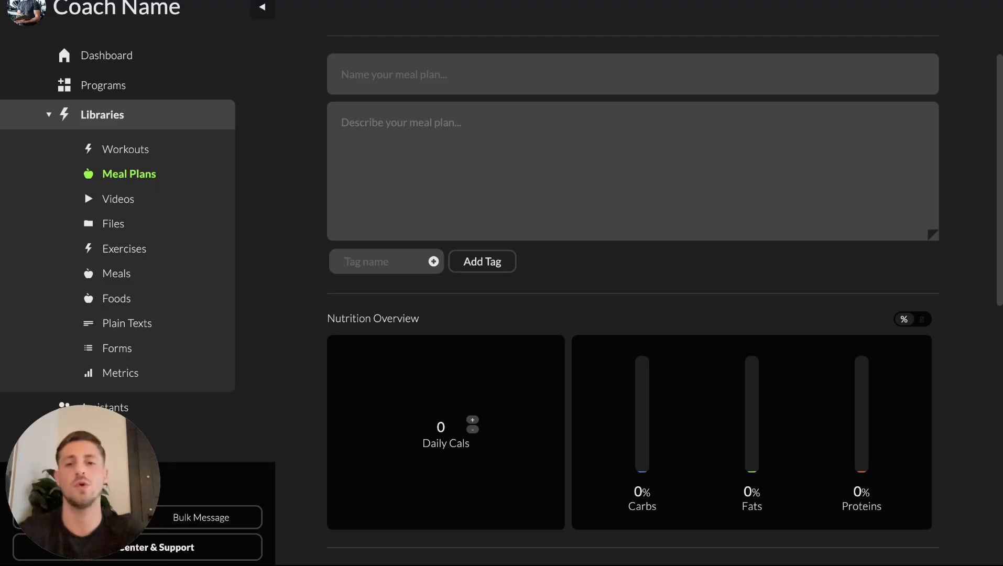
scroll(632, 288, down, 4)
scroll(633, 288, down, 2)
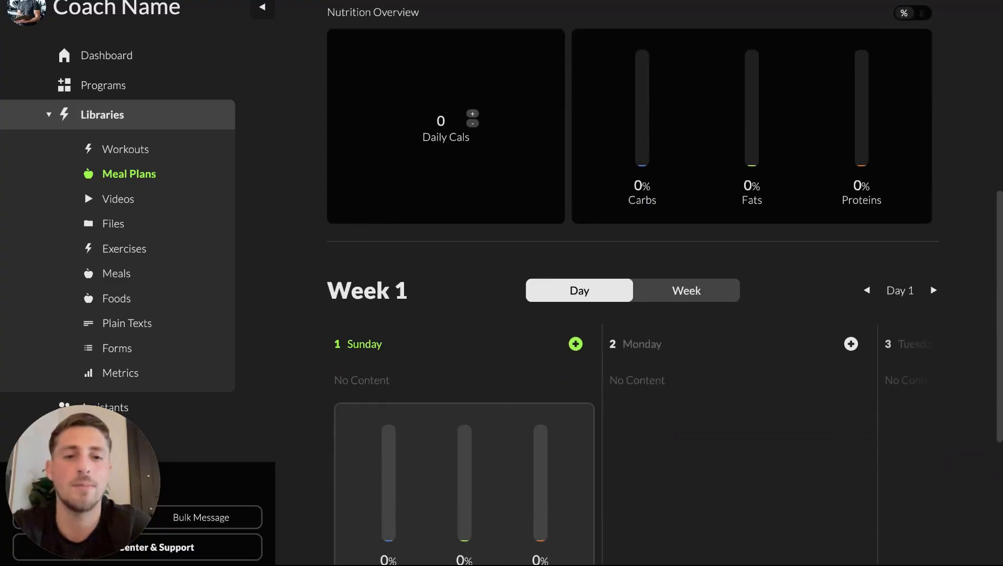
scroll(633, 288, up, 1)
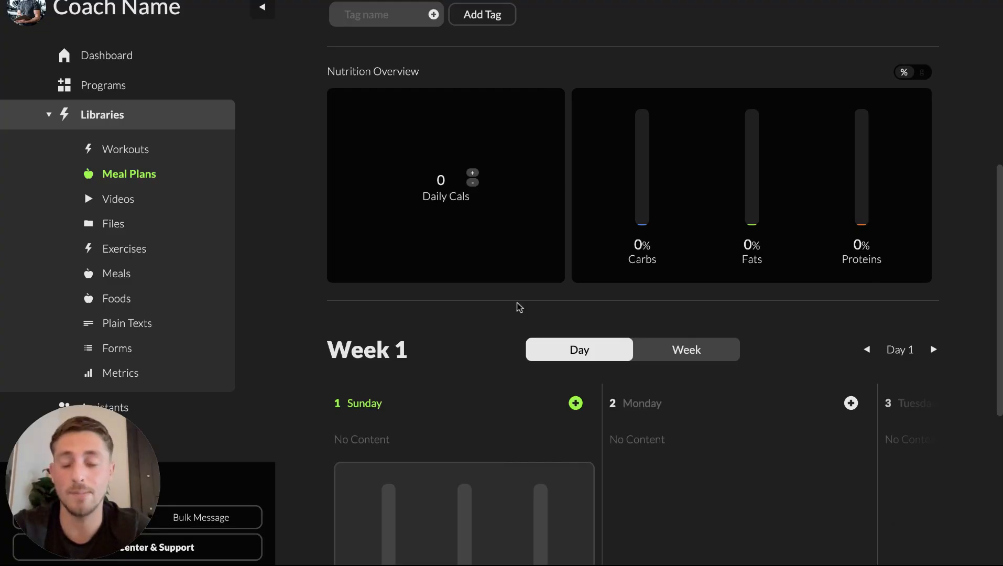
scroll(632, 315, down, 3)
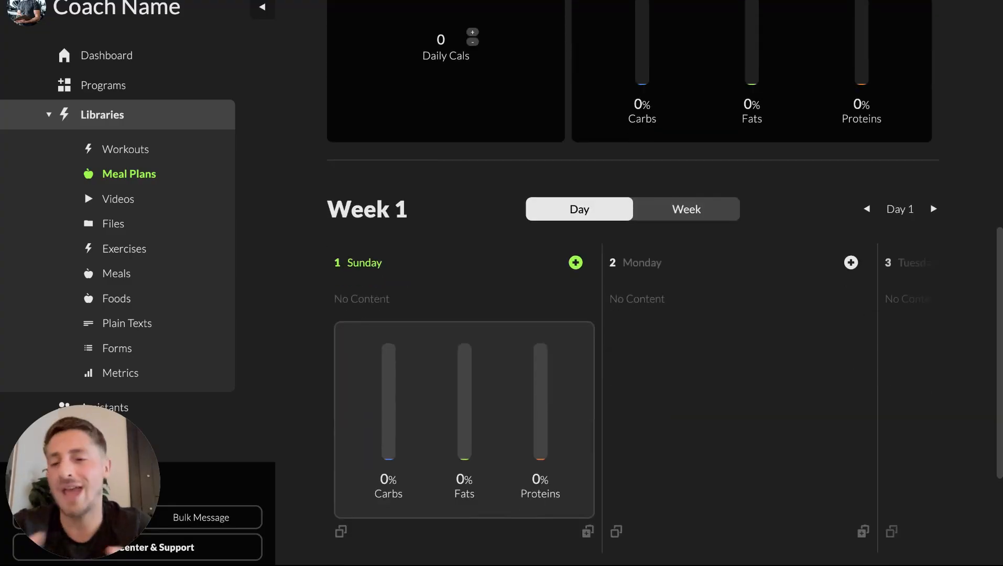
Step: Browse the plan's day-by-day schedule across Week 1 and Week 2
click(684, 216)
scroll(611, 374, down, 3)
scroll(611, 374, up, 3)
click(606, 205)
scroll(587, 403, down, 2)
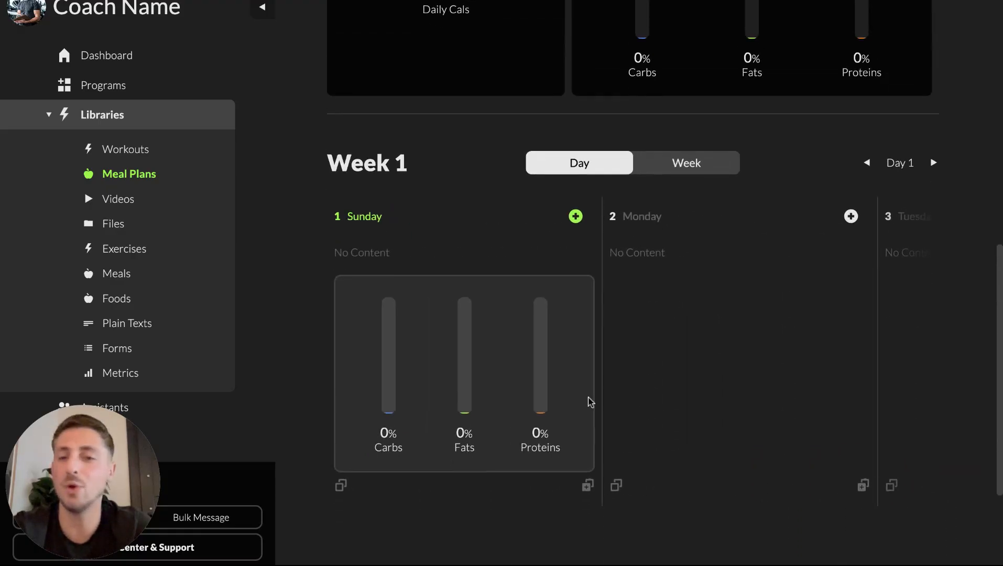
scroll(590, 402, right, 15)
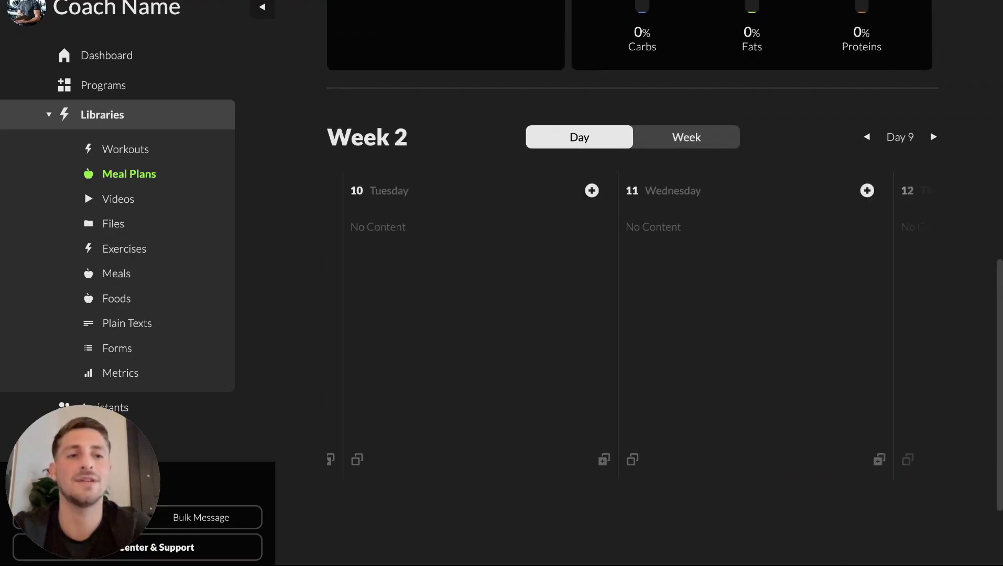
scroll(590, 402, right, 9)
scroll(591, 402, left, 12)
scroll(590, 402, left, 11)
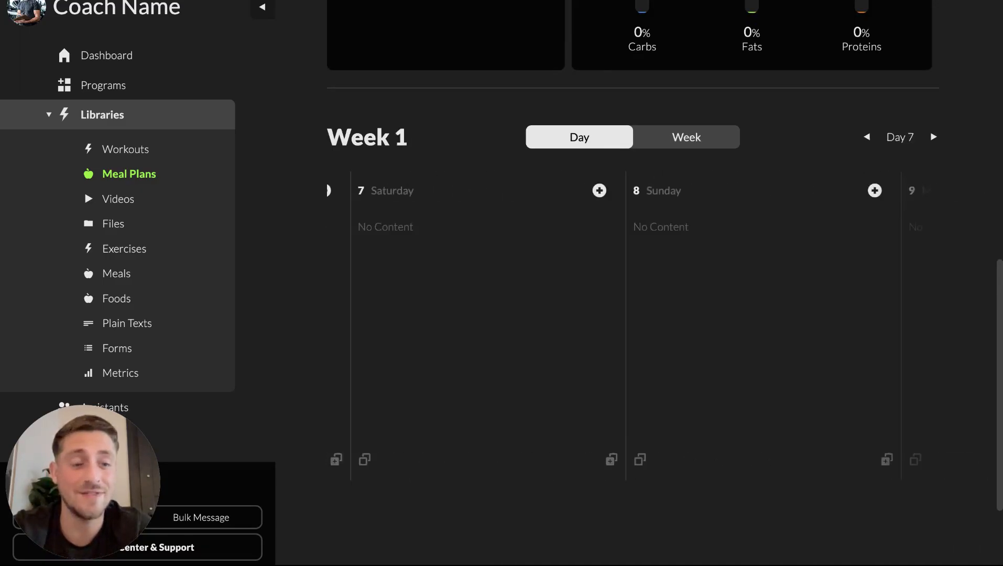
scroll(591, 315, down, 1)
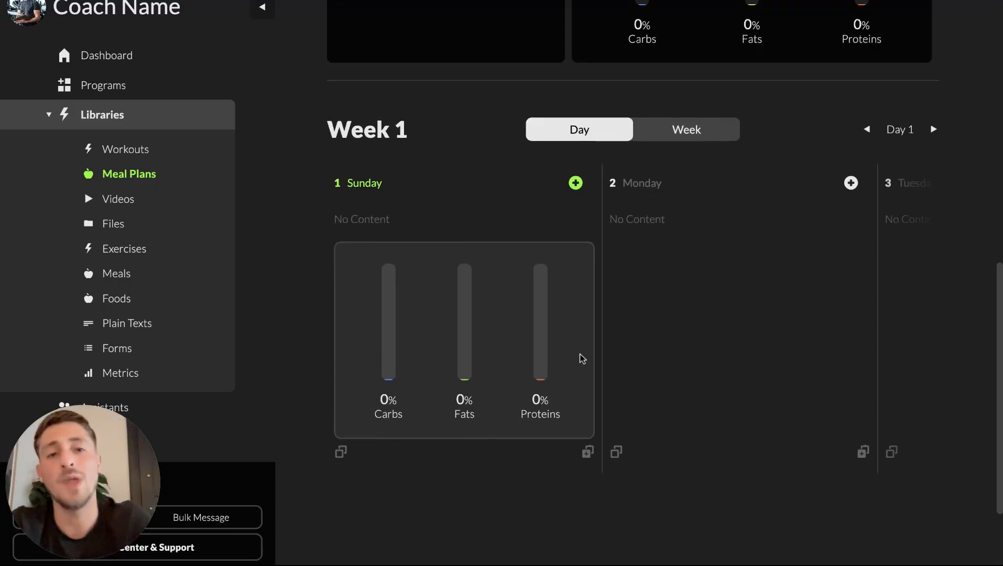
scroll(590, 298, up, 1)
click(576, 221)
click(491, 233)
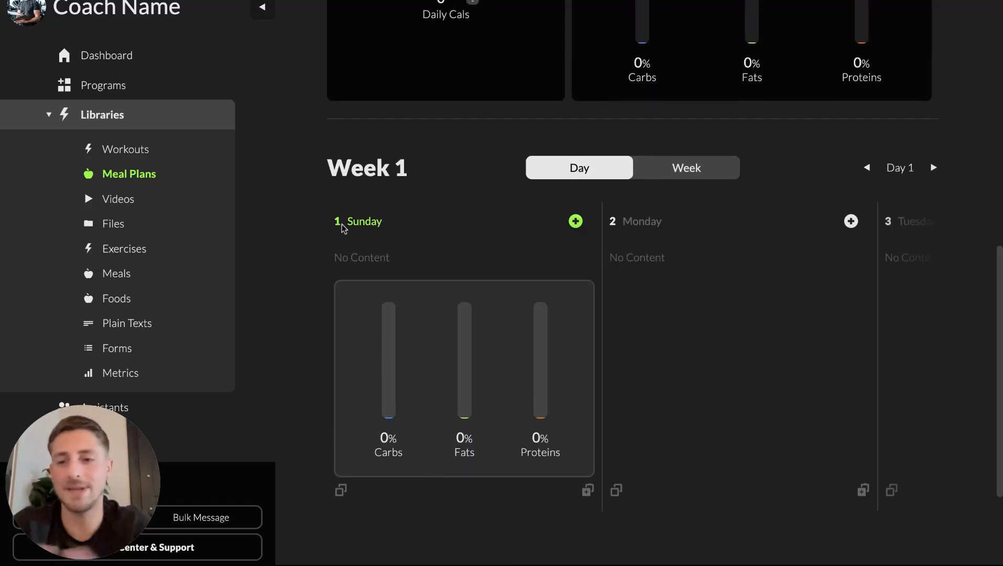
scroll(381, 226, right, 5)
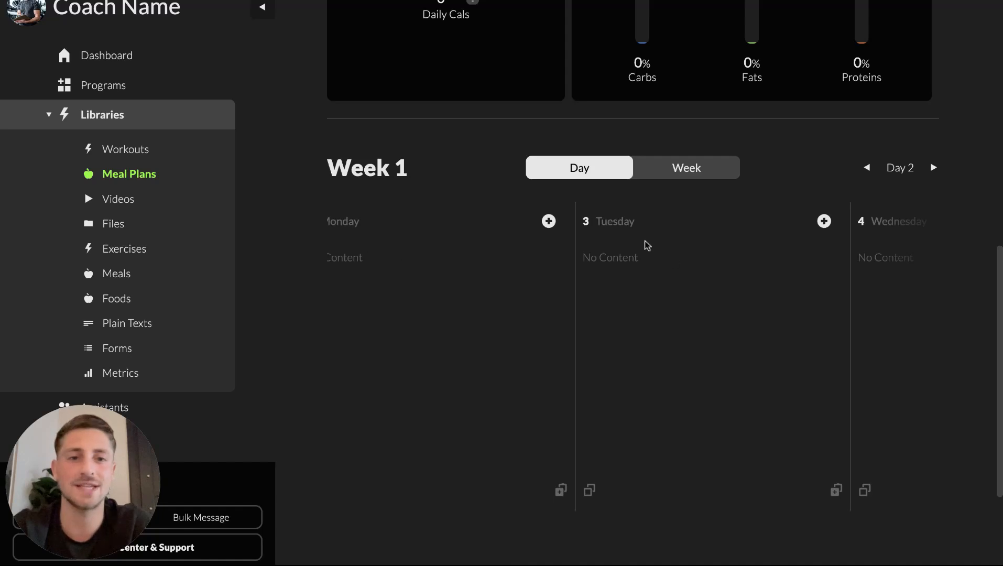
scroll(637, 220, right, 1)
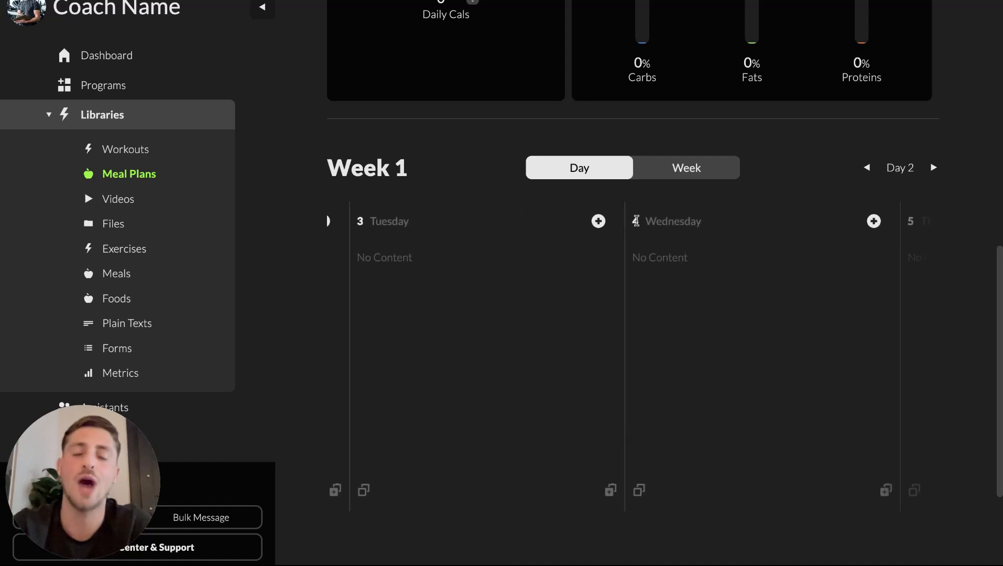
drag(636, 221, 703, 222)
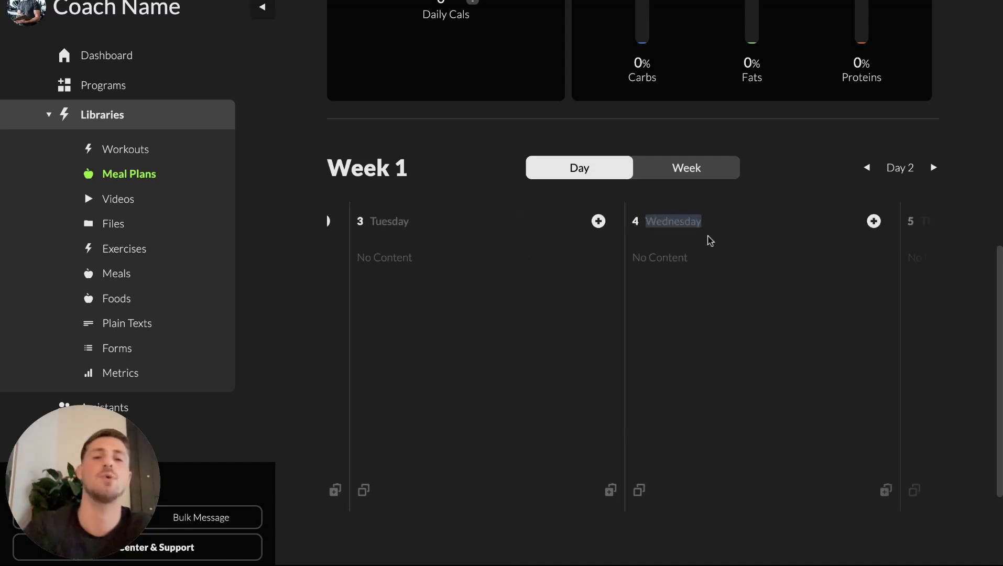
scroll(710, 241, left, 6)
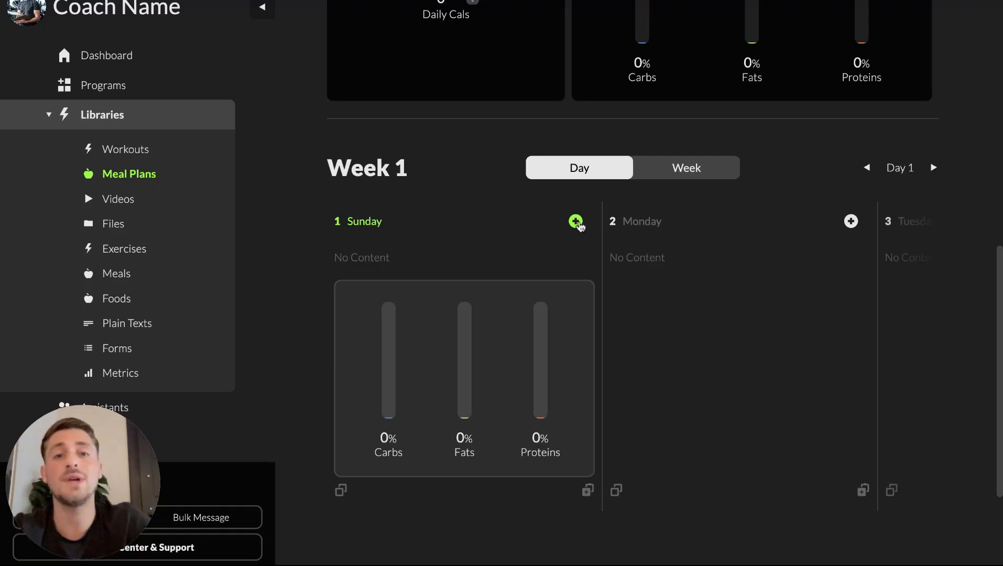
Step: Add an existing meal slot to Sunday and browse the Ai meals in the meal search panel
click(576, 221)
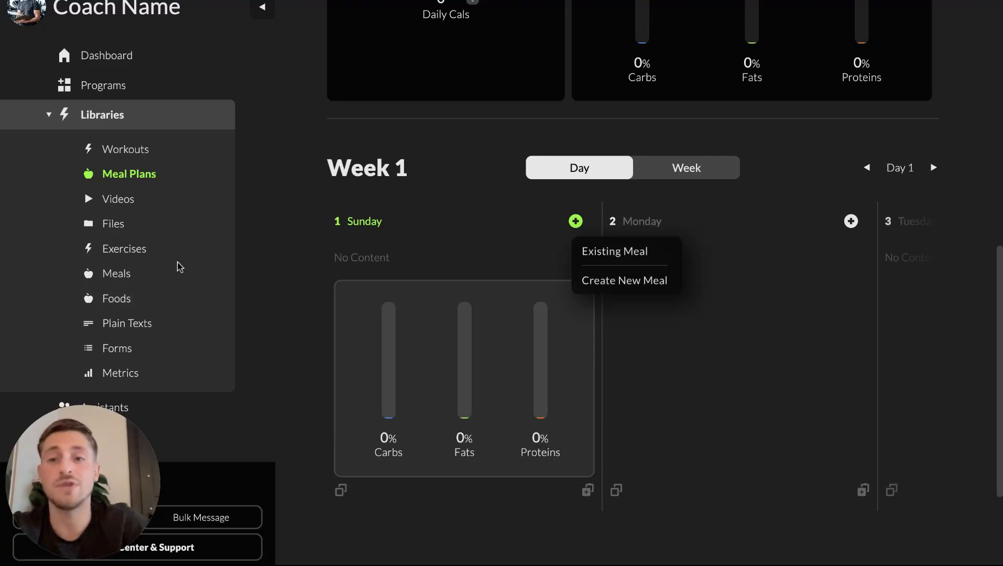
click(590, 253)
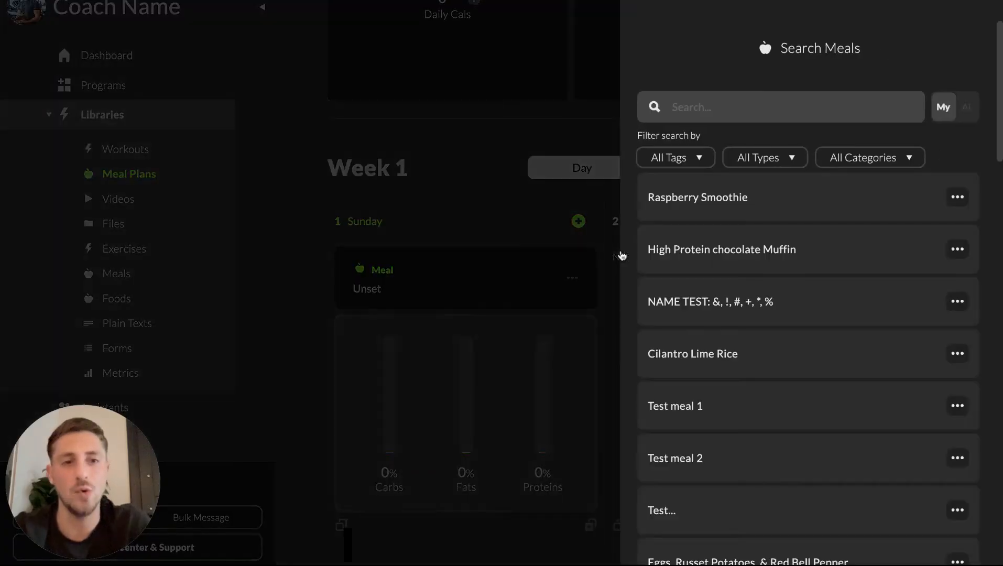
click(967, 106)
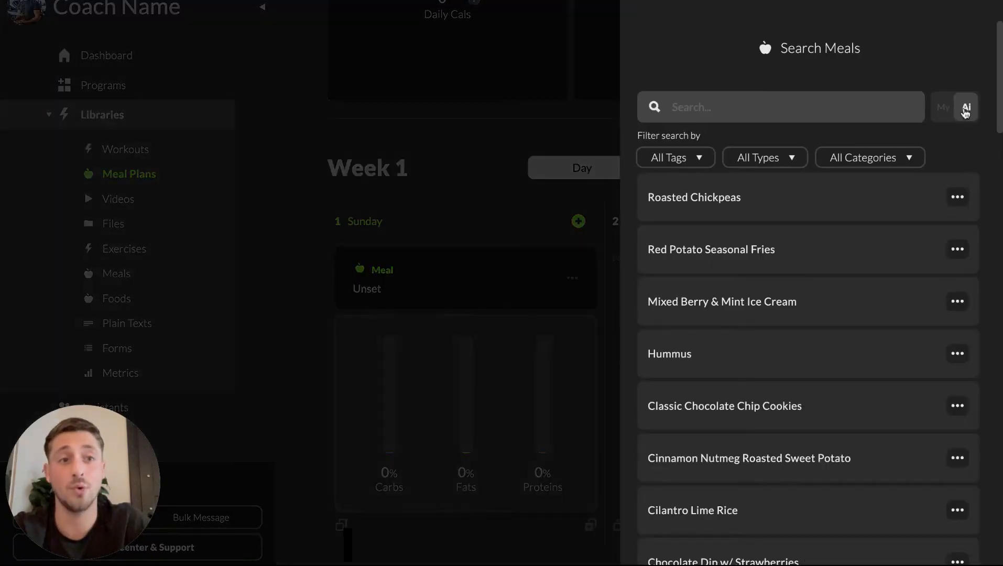
scroll(810, 392, down, 2)
scroll(810, 392, down, 10)
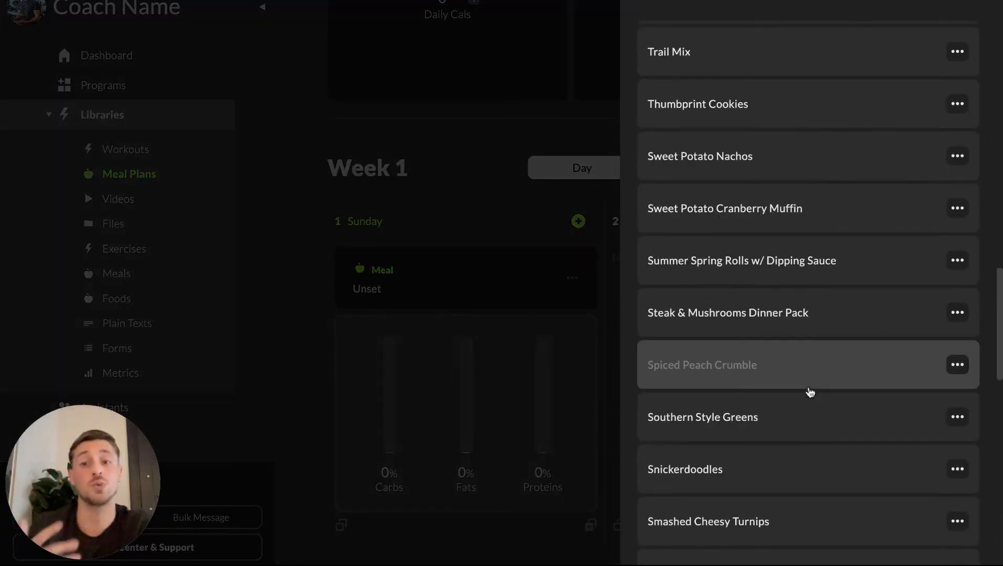
scroll(810, 392, up, 12)
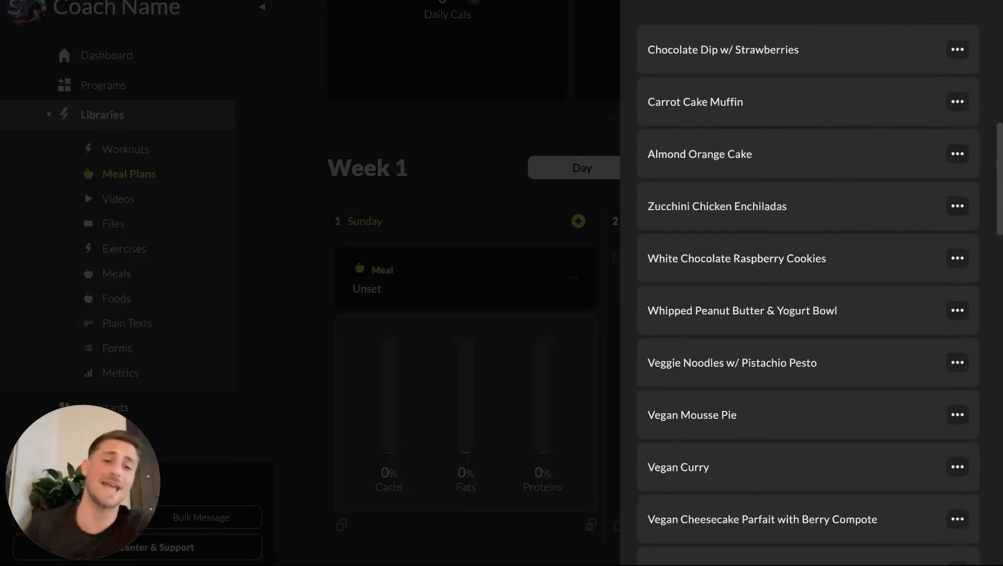
scroll(787, 426, up, 8)
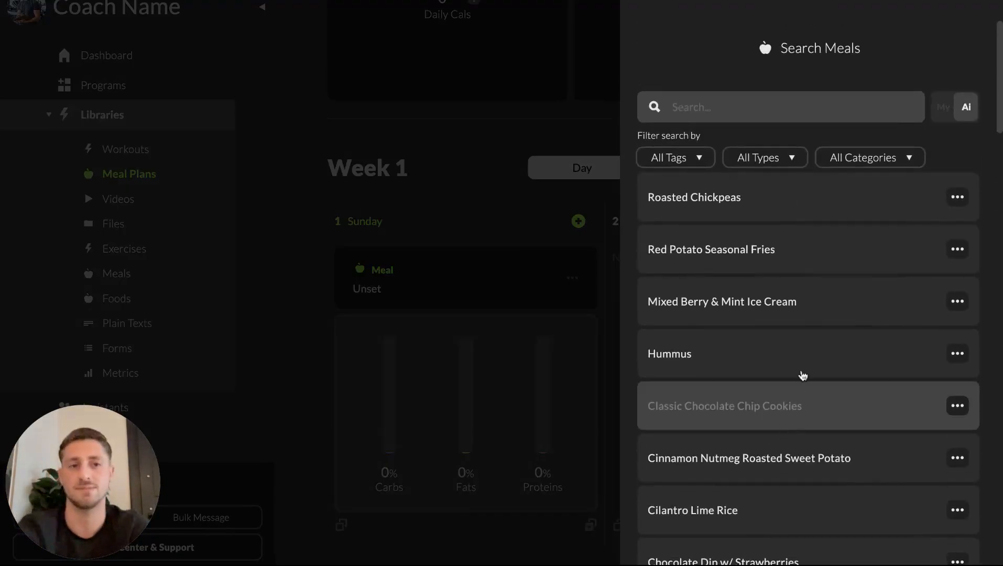
Step: Switch the meal search to My meals and browse the list
click(944, 107)
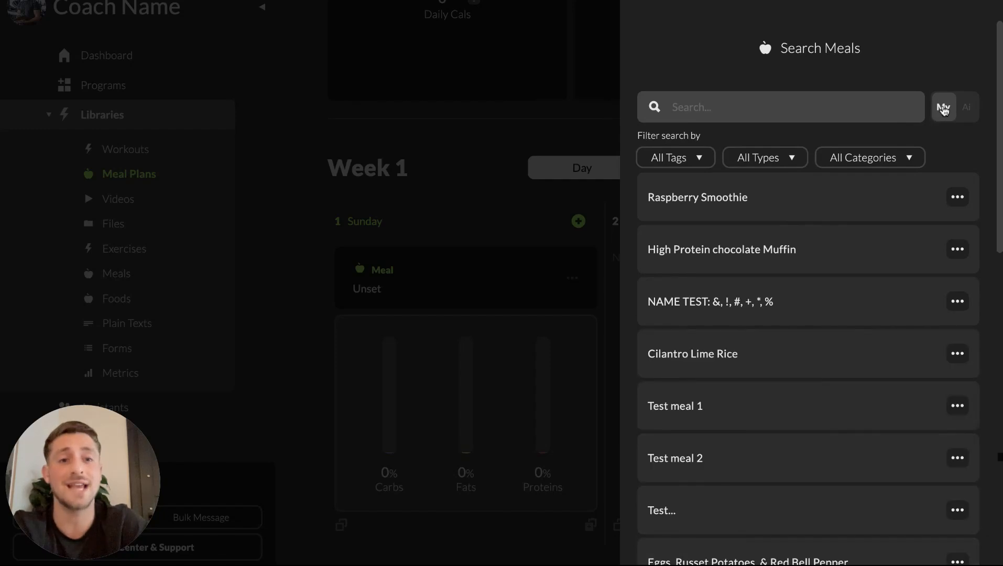
scroll(758, 355, down, 8)
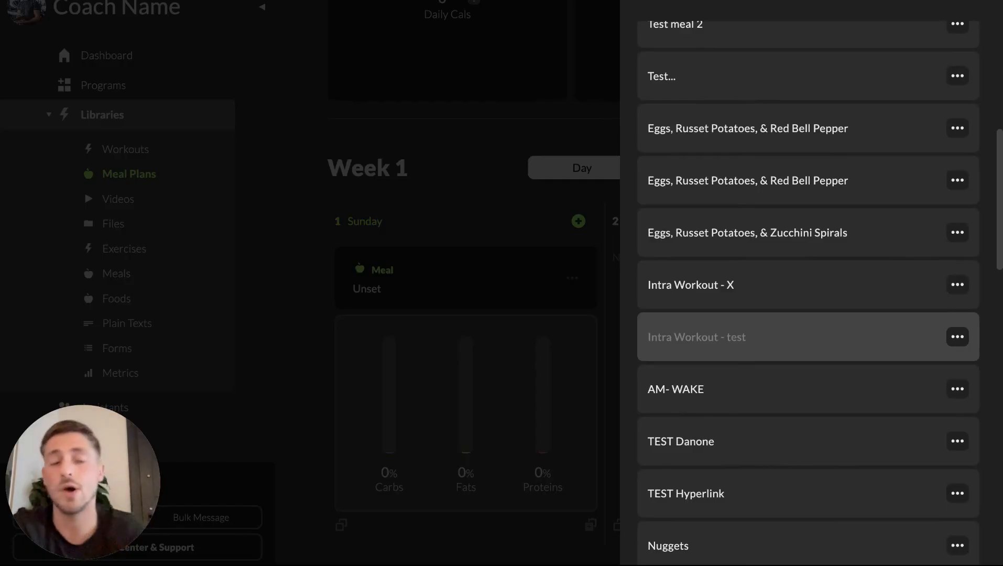
scroll(807, 337, up, 8)
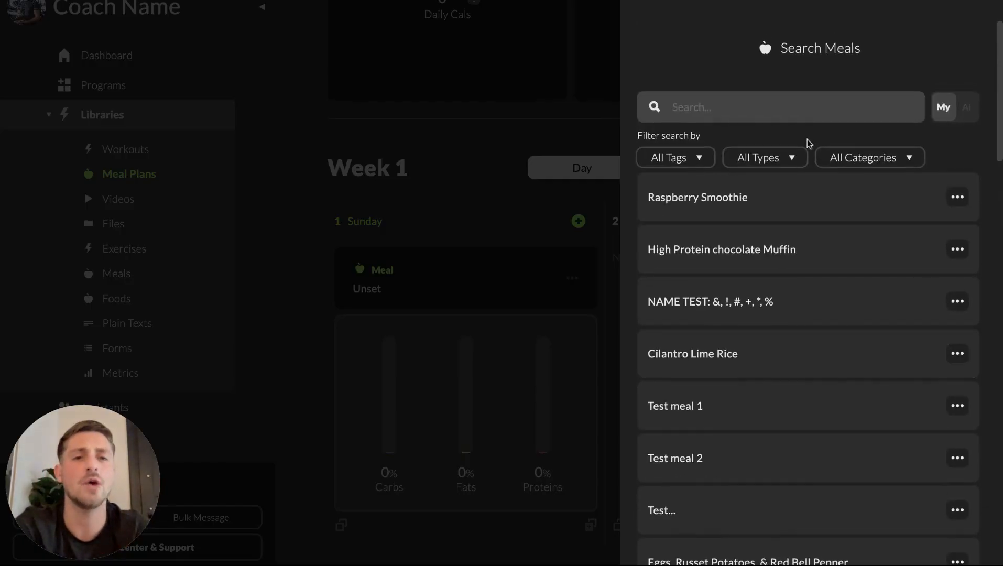
Step: Switch the meal search to Ai meals and browse the type and category filter options
click(967, 107)
click(788, 160)
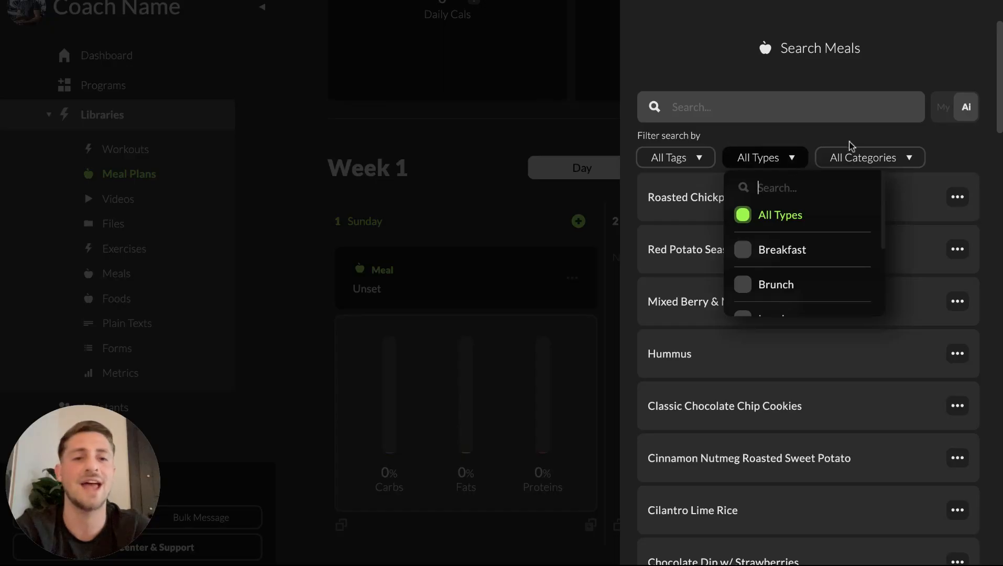
scroll(850, 327, down, 1)
scroll(826, 253, down, 1)
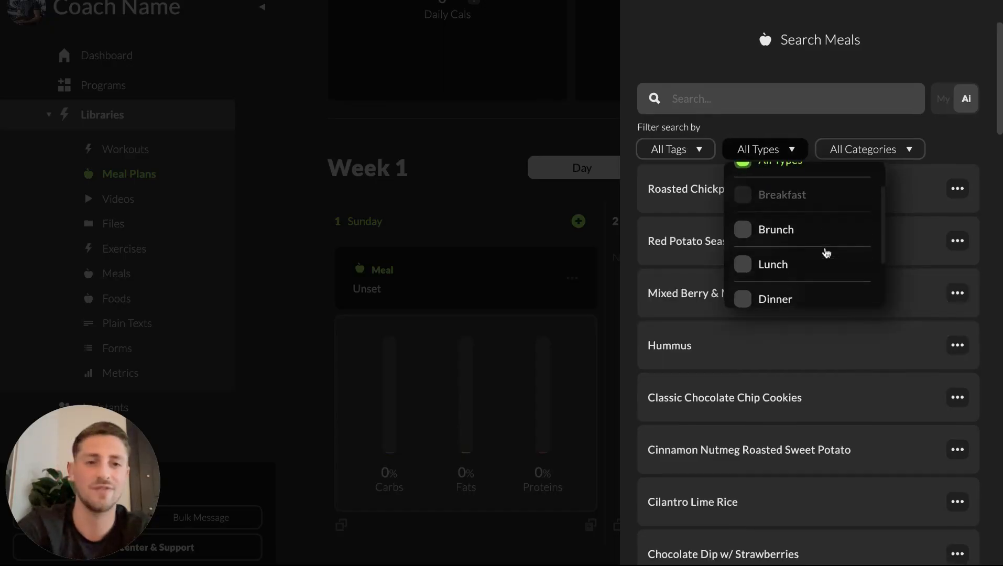
scroll(812, 274, down, 1)
click(900, 153)
scroll(866, 260, down, 2)
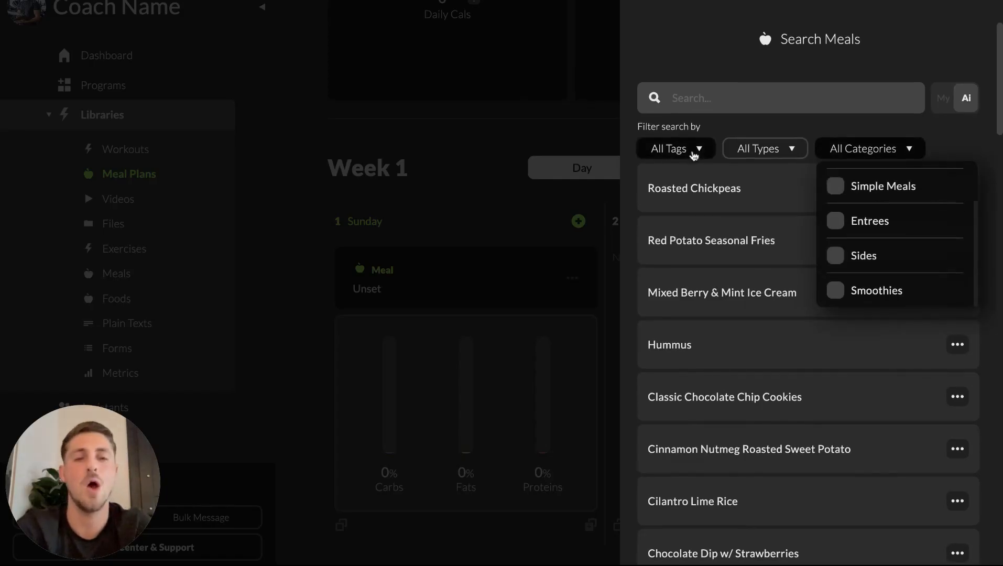
click(952, 130)
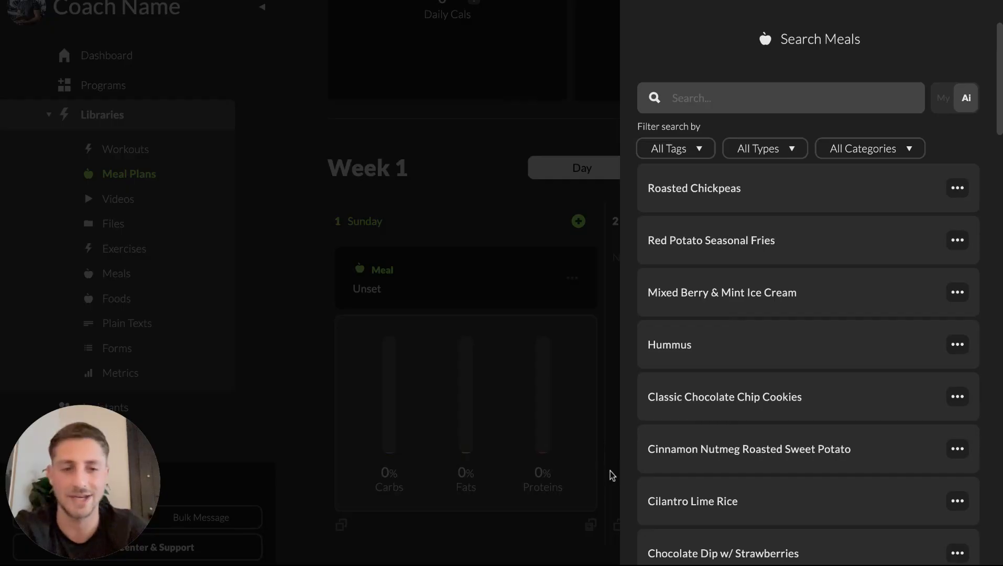
Step: Close the meal search and delete the unset meal slot from Sunday
click(500, 215)
click(569, 278)
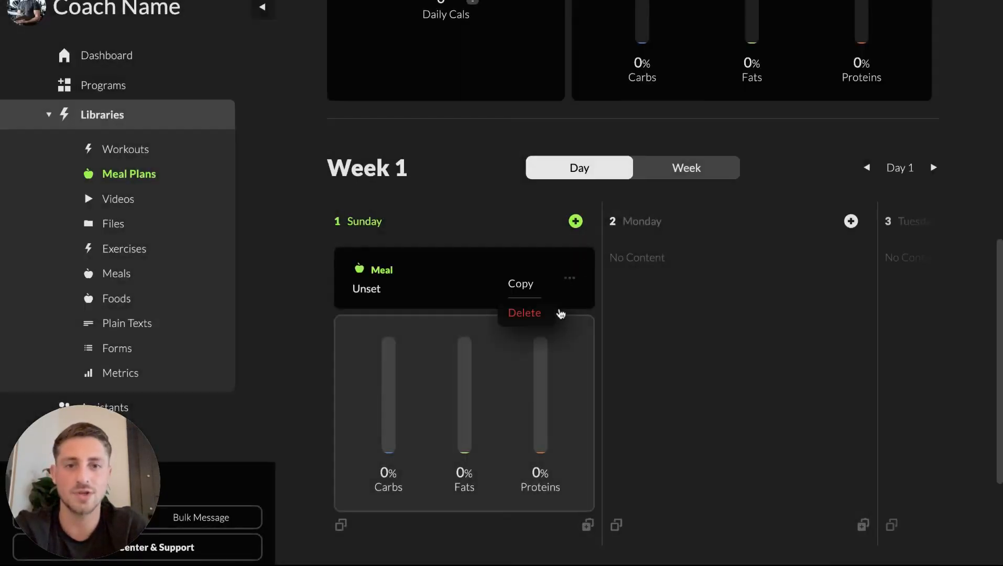
click(525, 314)
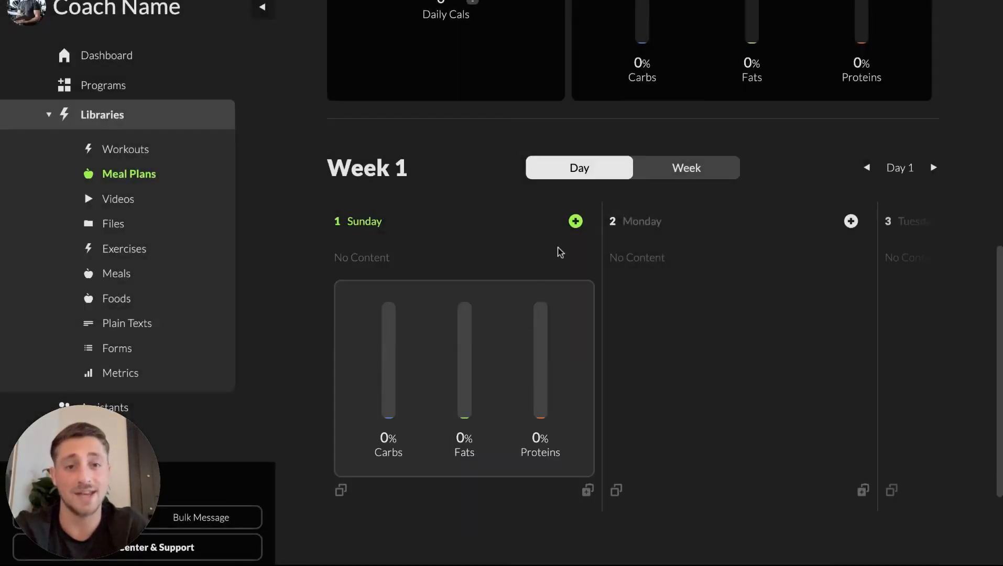
Step: Add the existing meal Eggs, Russet Potatoes, & Red Bell Pepper to Sunday
click(576, 222)
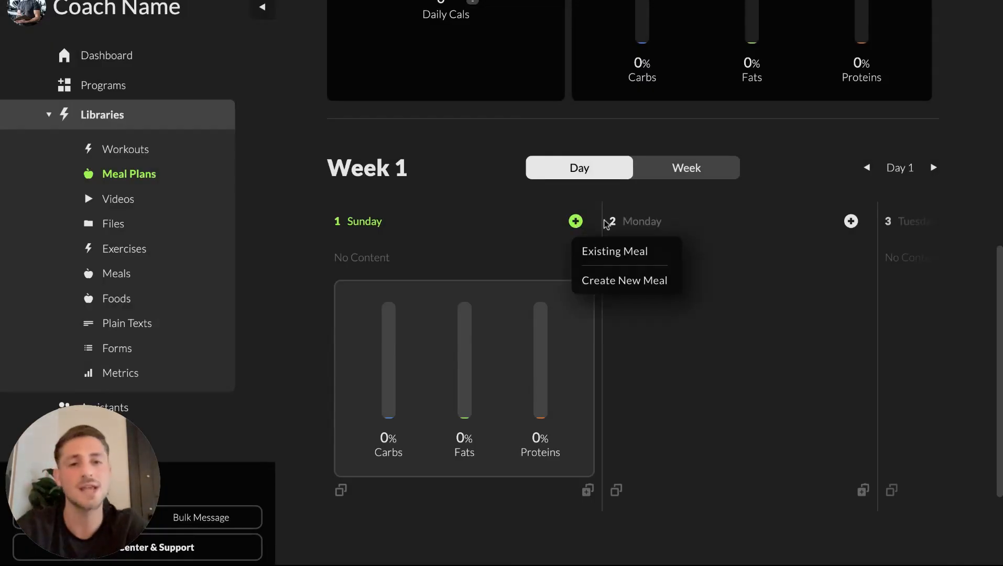
click(613, 253)
scroll(915, 425, down, 8)
click(815, 123)
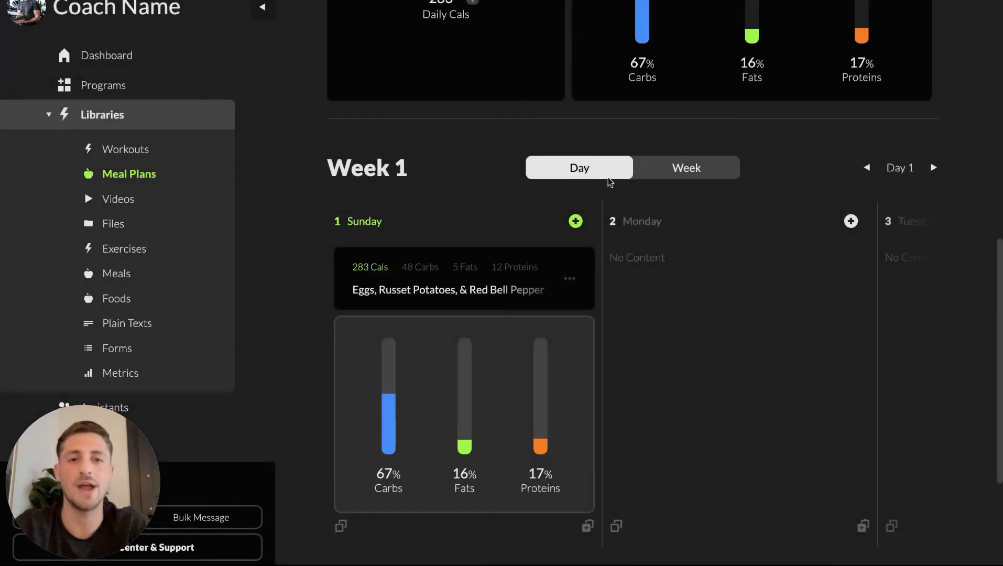
Step: Add the Ai meal Zucchini Chicken Enchiladas to Sunday
click(576, 222)
click(648, 263)
click(968, 105)
scroll(673, 402, down, 7)
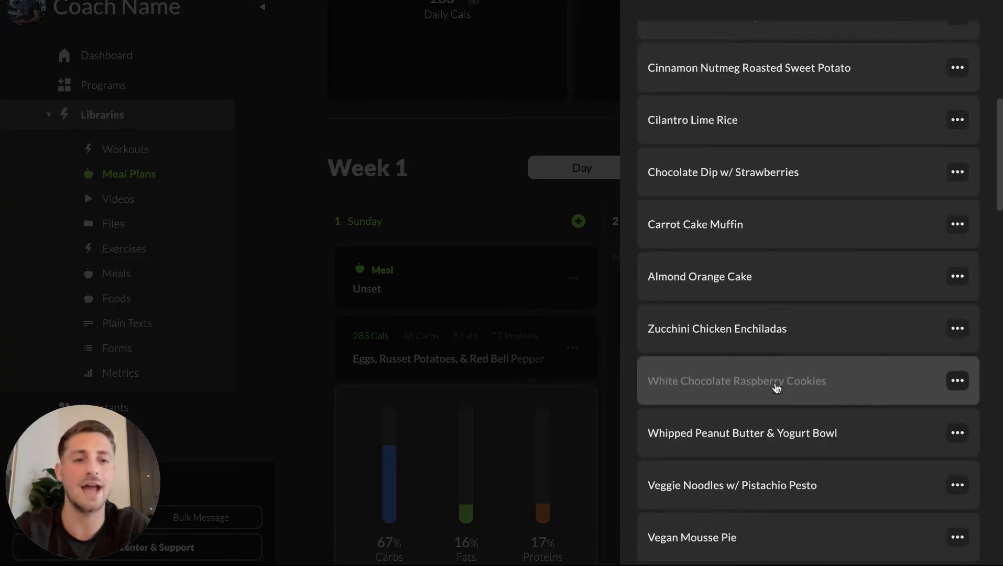
click(785, 343)
scroll(562, 352, down, 5)
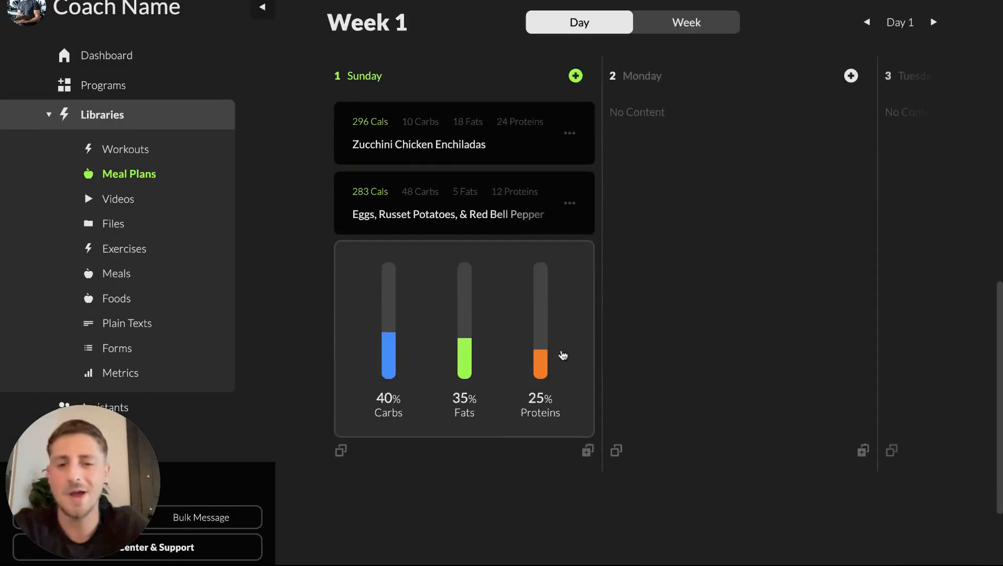
scroll(563, 355, up, 2)
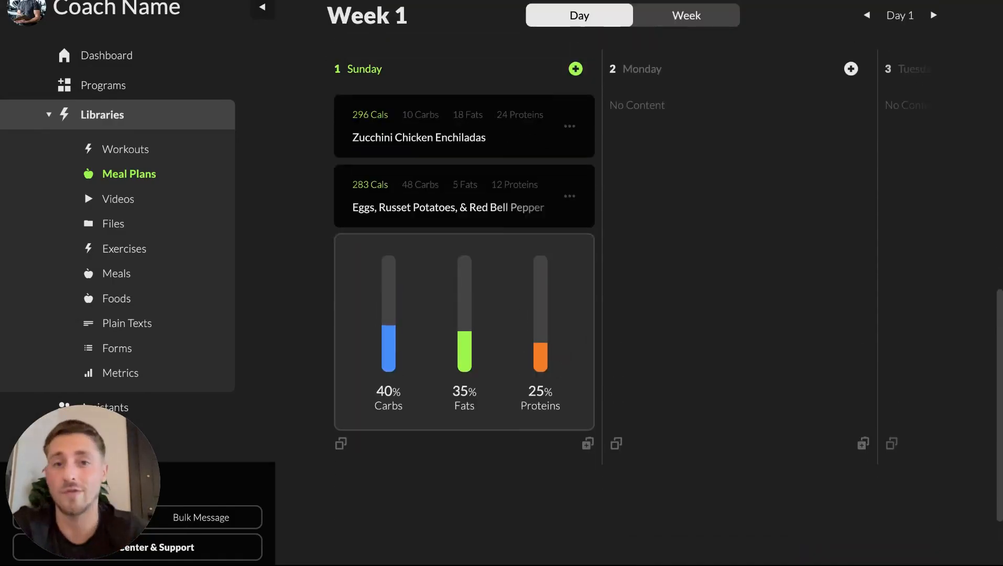
scroll(571, 204, up, 2)
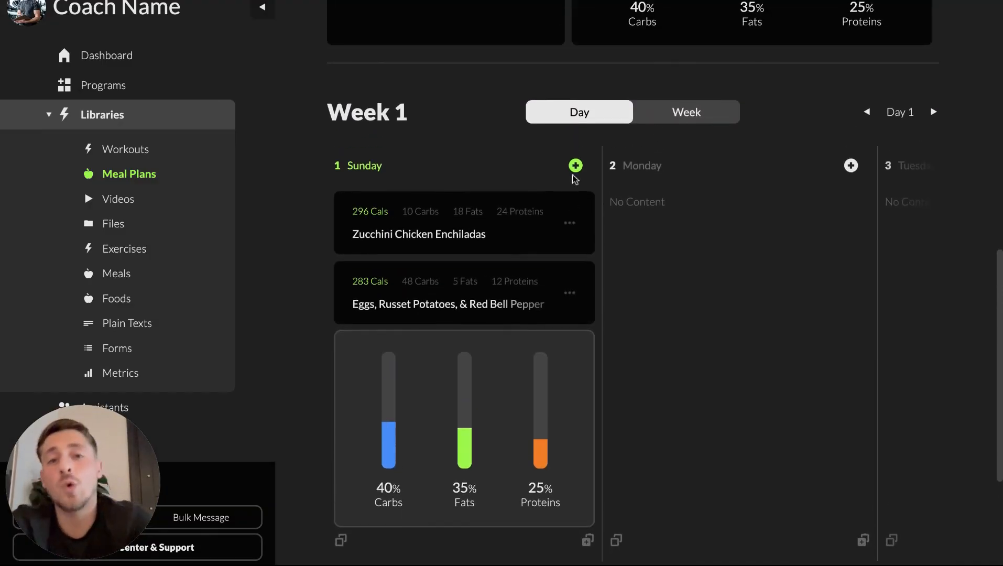
Step: Create a new meal on Sunday named Lunch
click(576, 166)
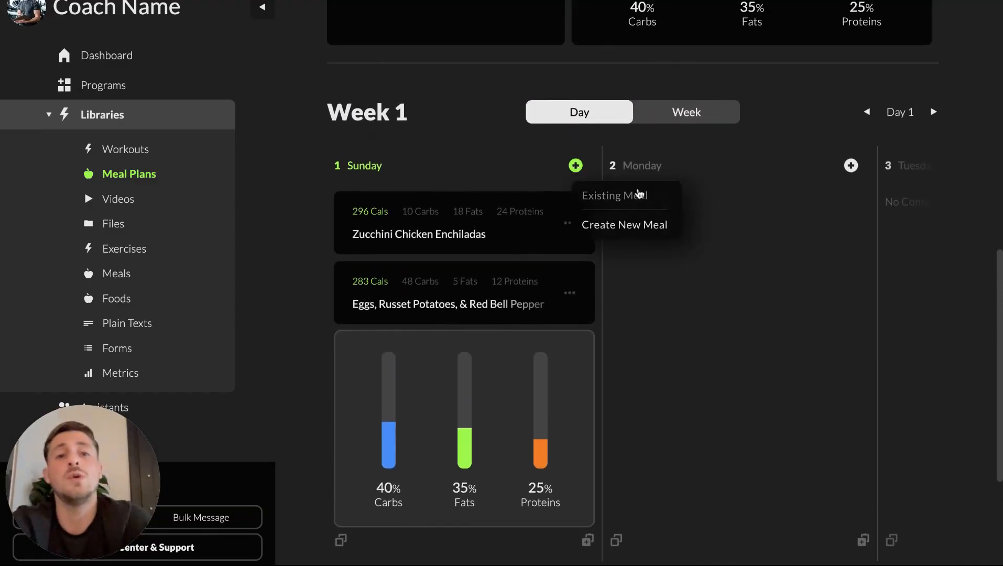
click(622, 226)
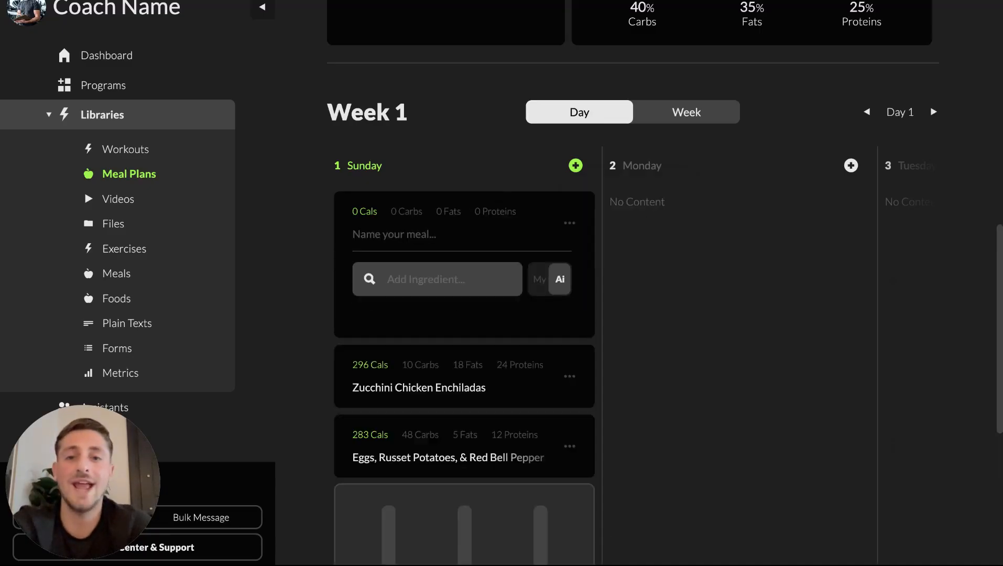
click(415, 239)
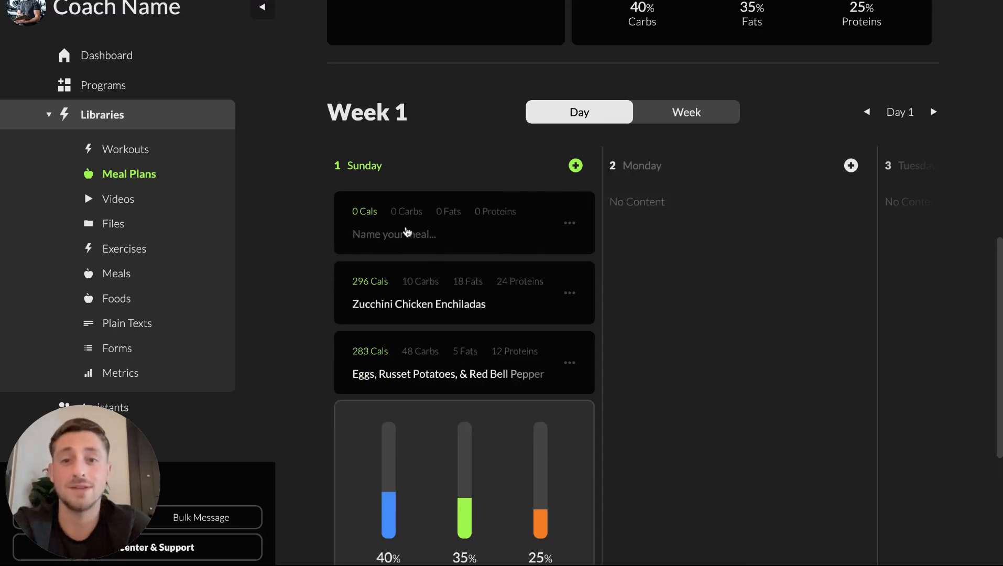
text(Lunch)
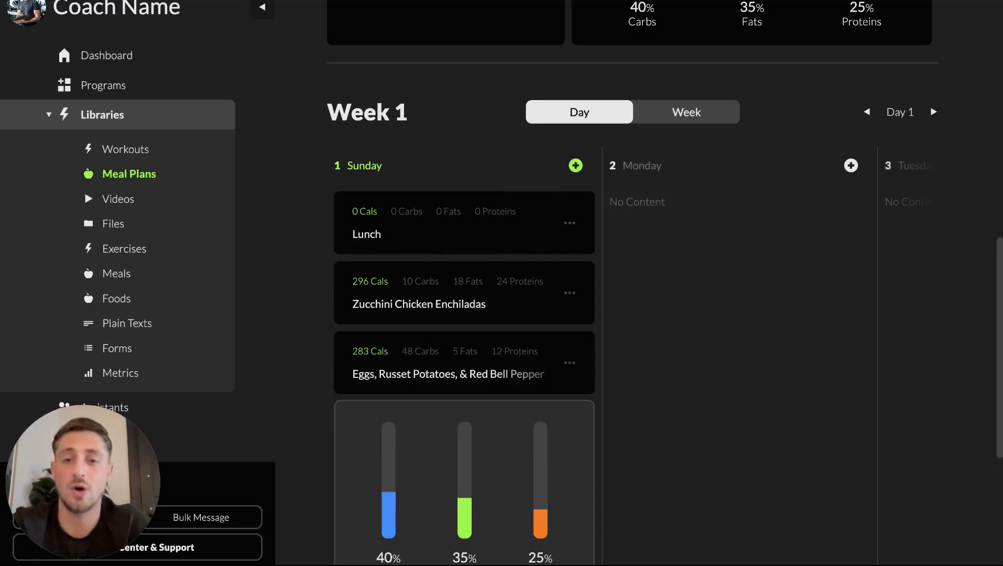
Step: Search the ingredients for chicken breast and add Chicken Breast to the Lunch meal
click(421, 215)
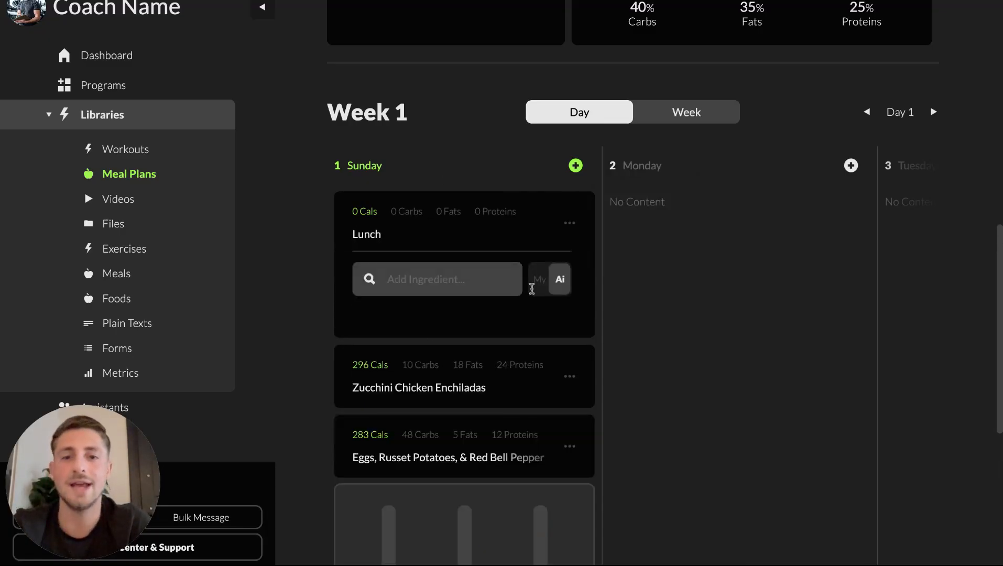
click(452, 286)
text(chicken breas)
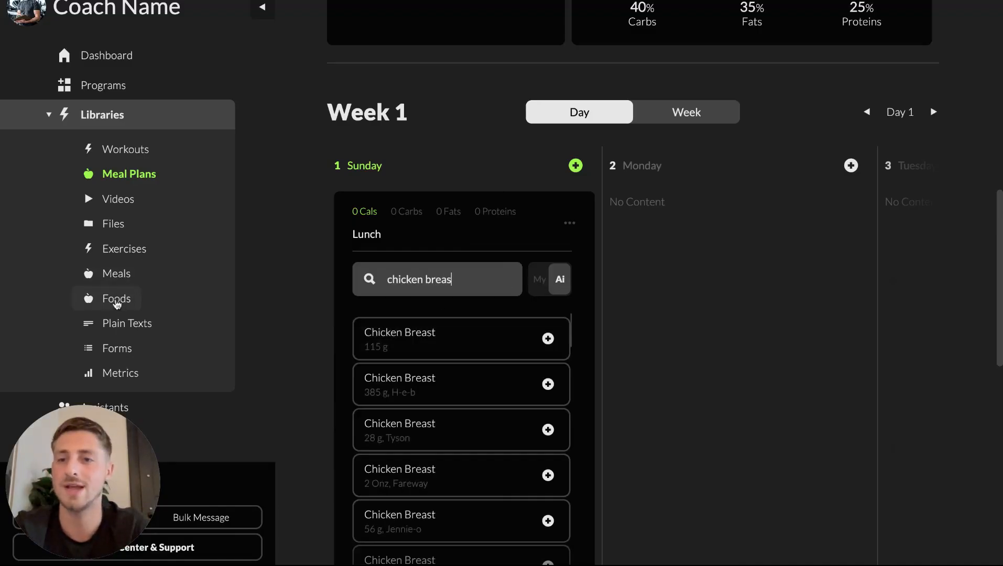
click(457, 348)
Step: Set the chicken breast quantity to 200 g
scroll(457, 349, down, 1)
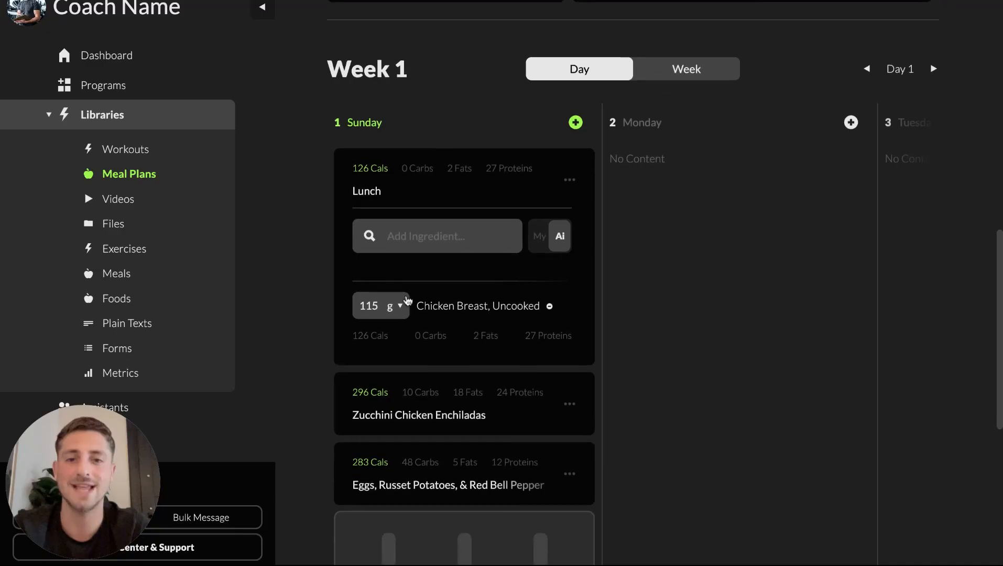
double_click(377, 307)
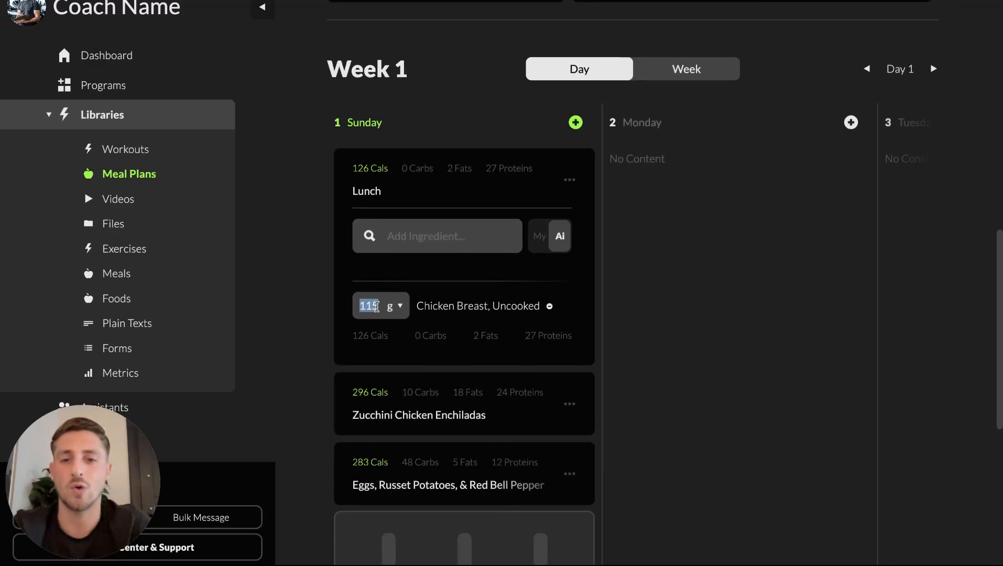
text(200)
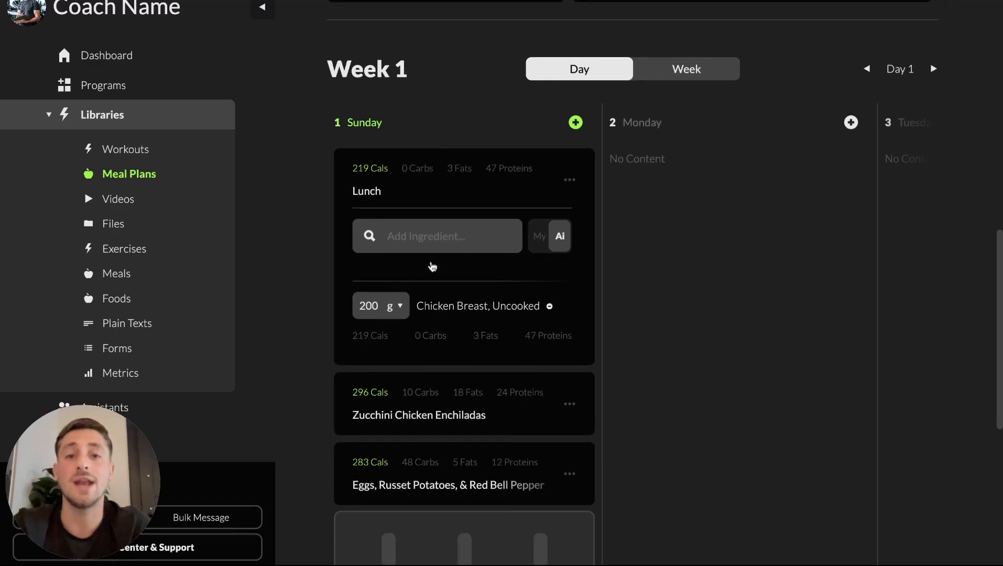
Step: Switch the chicken breast's unit to Serving and set it to 3 servings
click(398, 305)
double_click(377, 308)
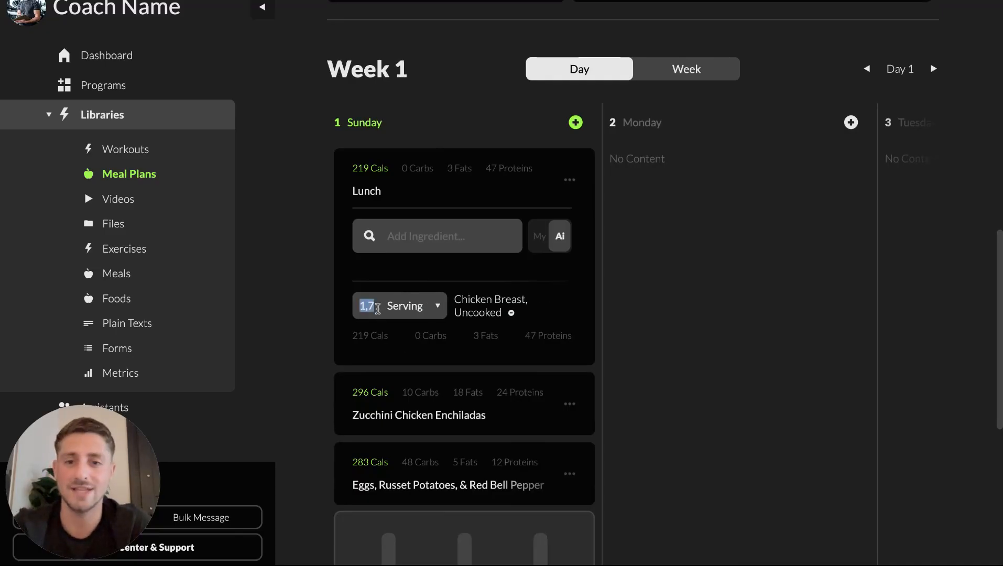
text(3)
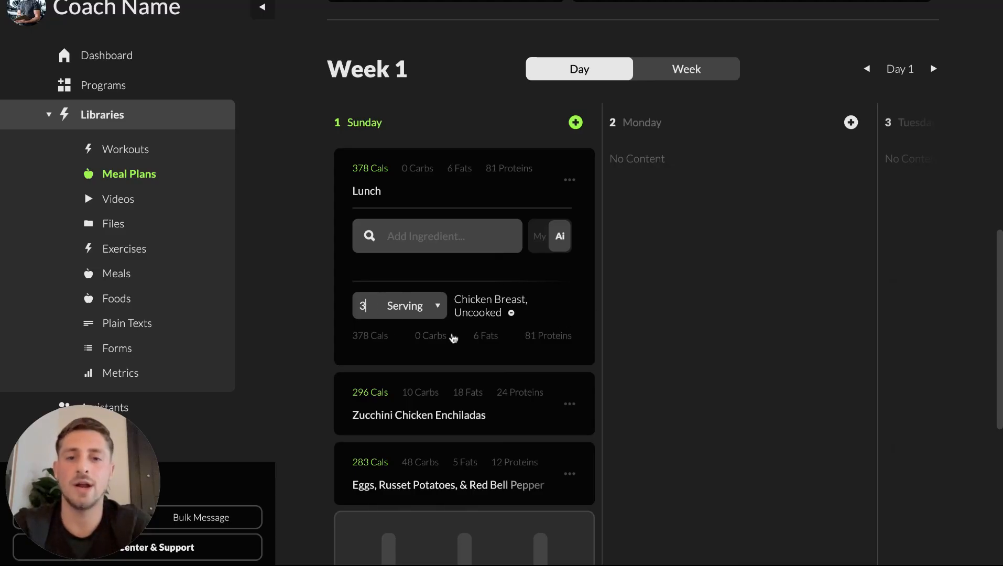
Step: Search the ingredients for jasmine rice and add Jasmine Rice to the Lunch meal
scroll(440, 314, down, 1)
click(457, 215)
text(jasmine)
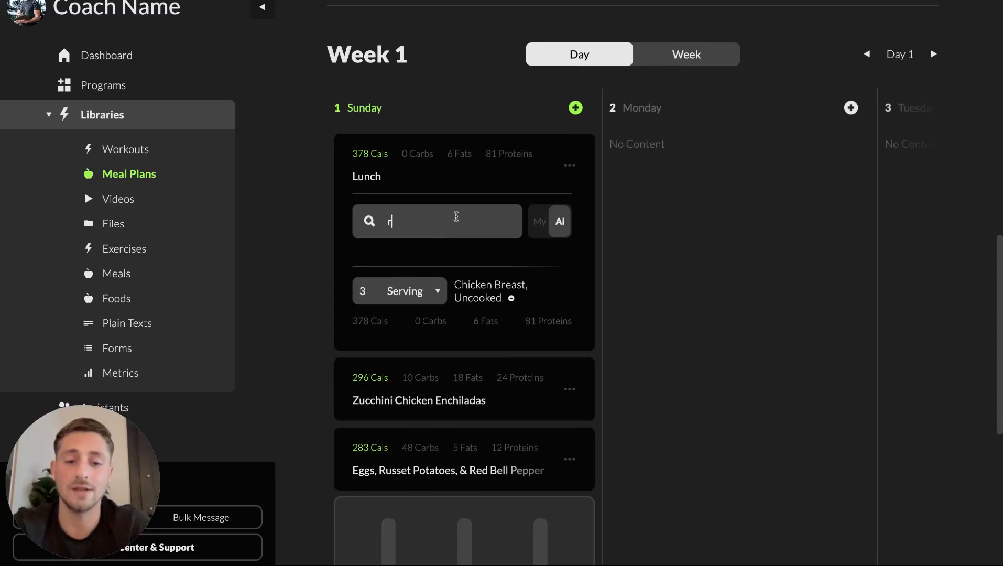
text( ric)
click(441, 300)
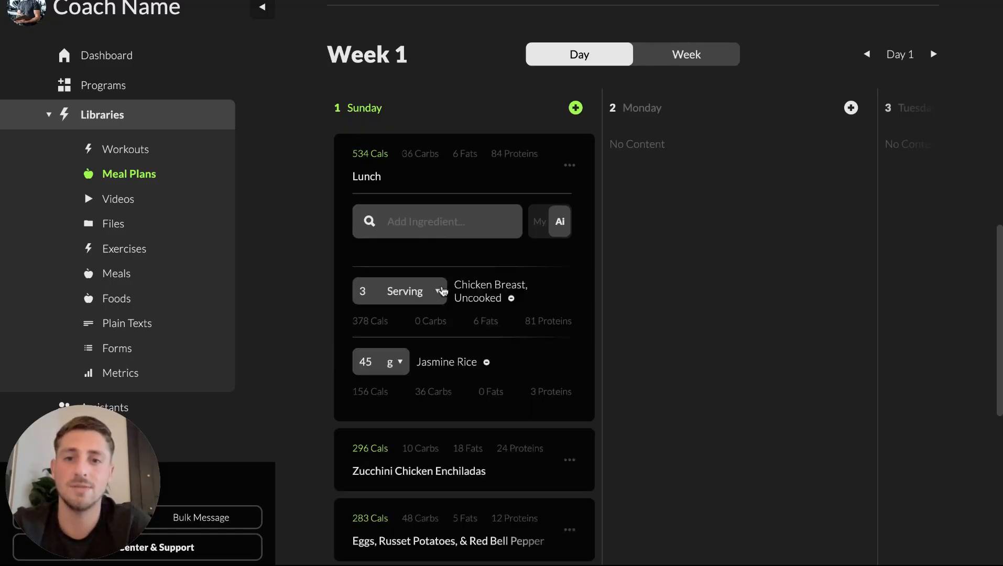
Step: Set the chicken breast back to 200 g and collapse the Lunch meal
scroll(430, 294, down, 1)
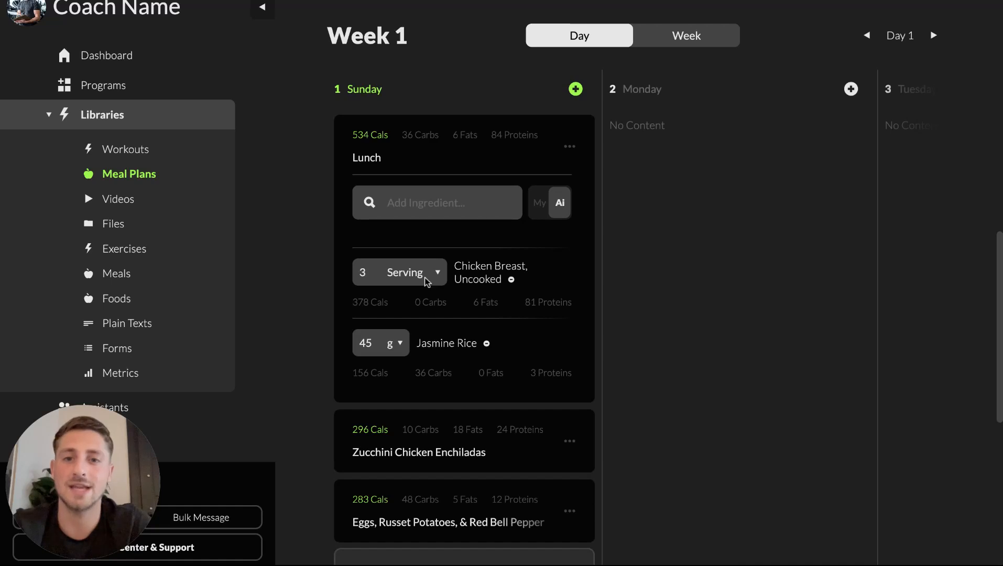
double_click(372, 270)
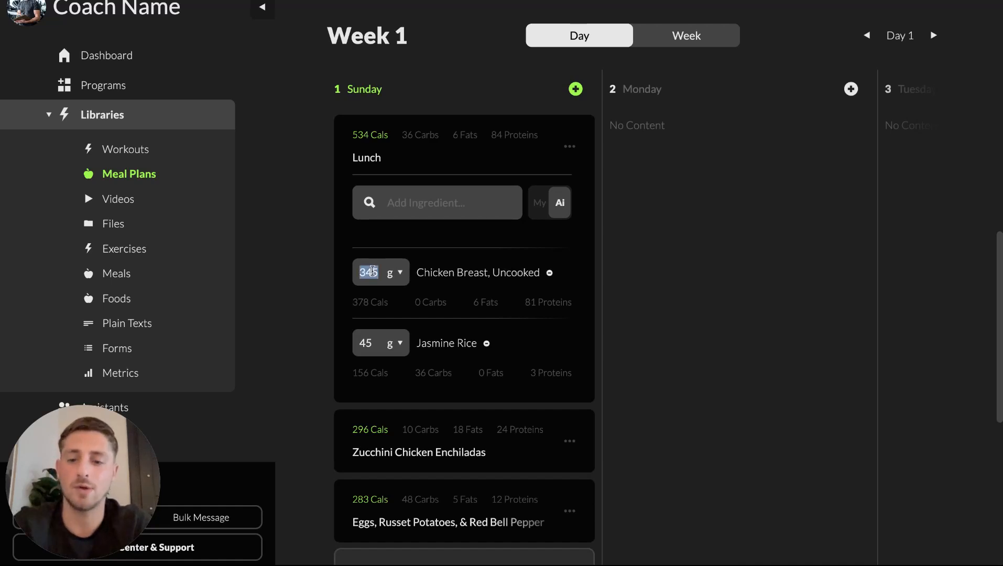
text(200)
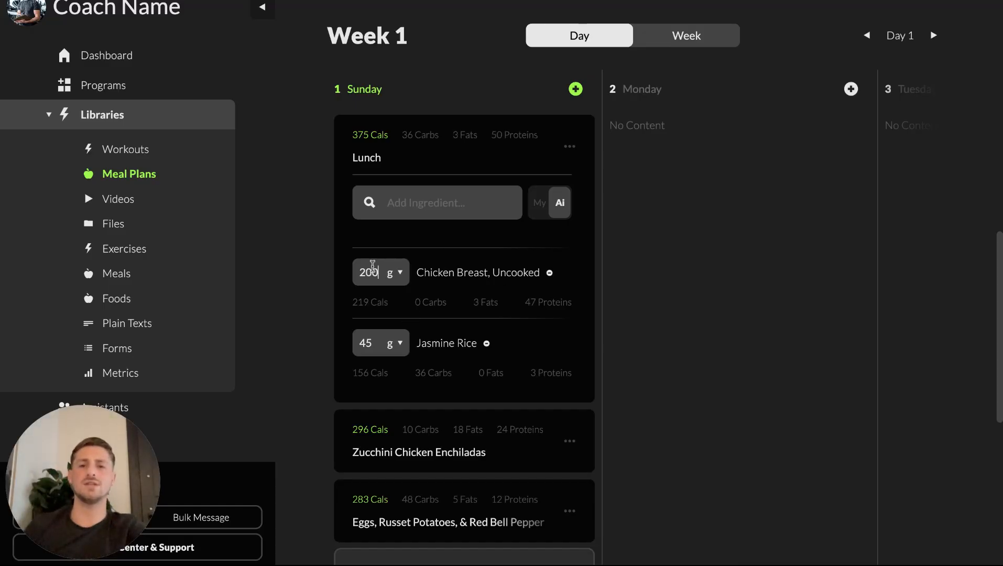
scroll(528, 392, down, 1)
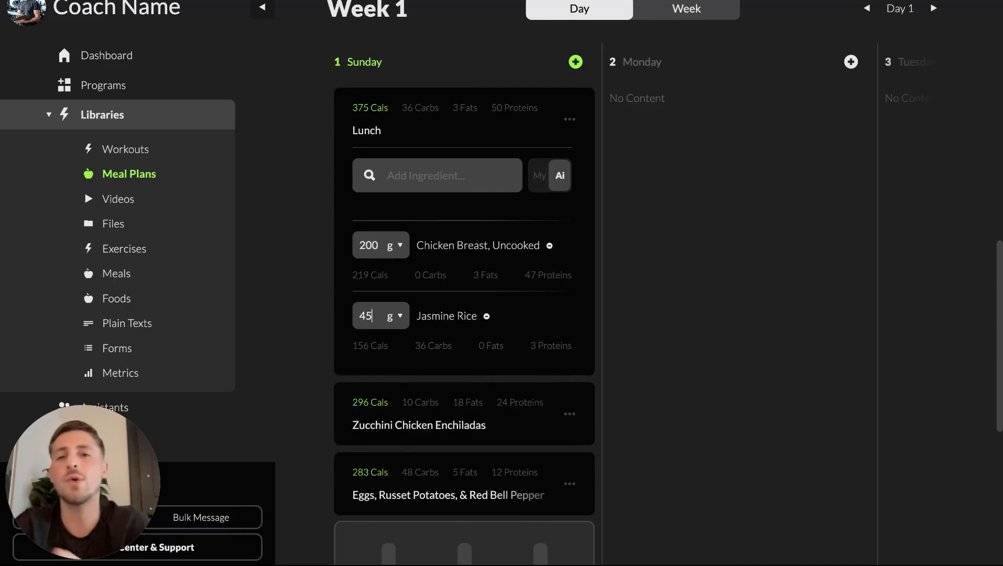
click(379, 121)
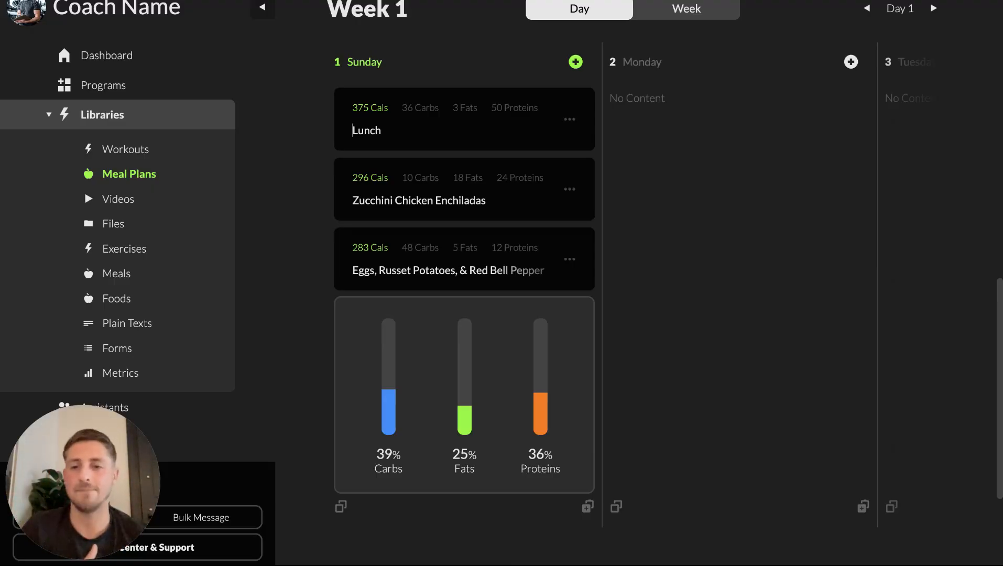
Step: Expand the Zucchini Chicken Enchiladas meal and review its ingredient list
click(416, 198)
scroll(416, 198, down, 7)
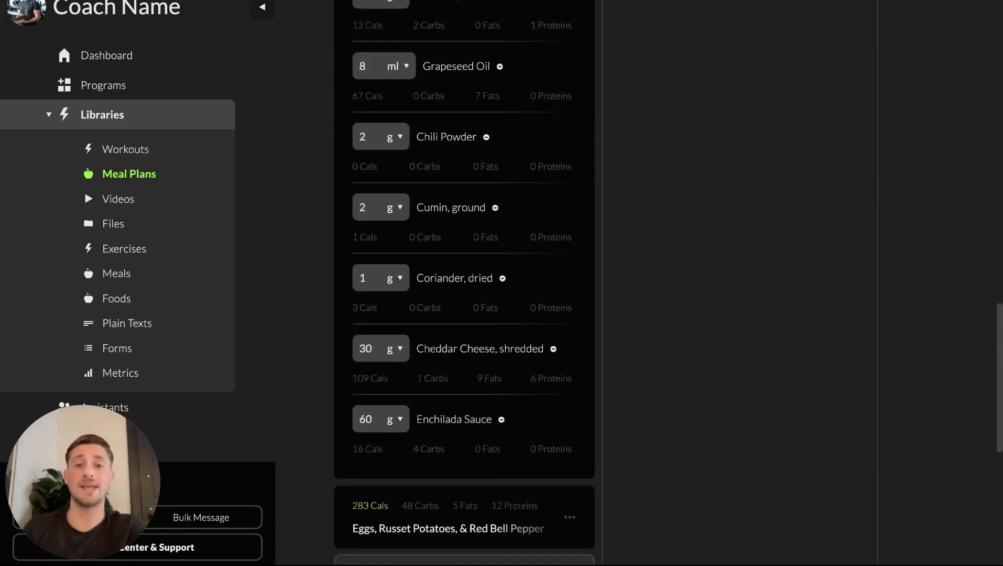
scroll(416, 198, up, 5)
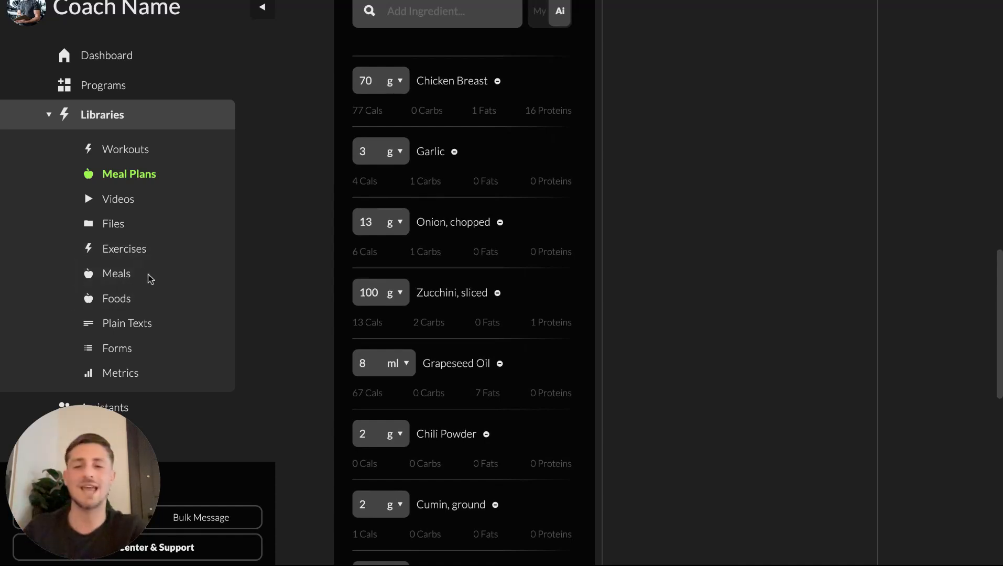
scroll(364, 398, up, 5)
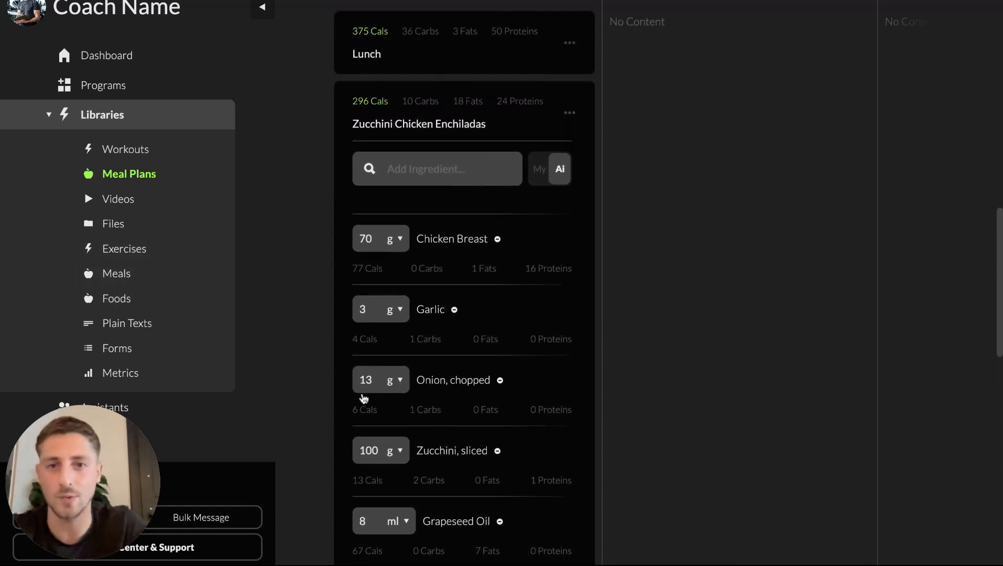
click(417, 224)
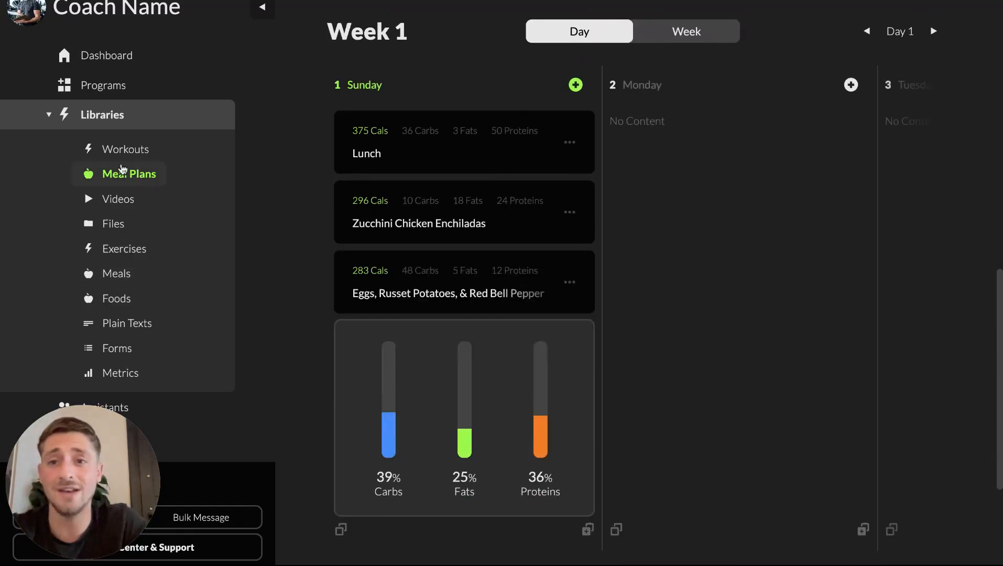
click(419, 225)
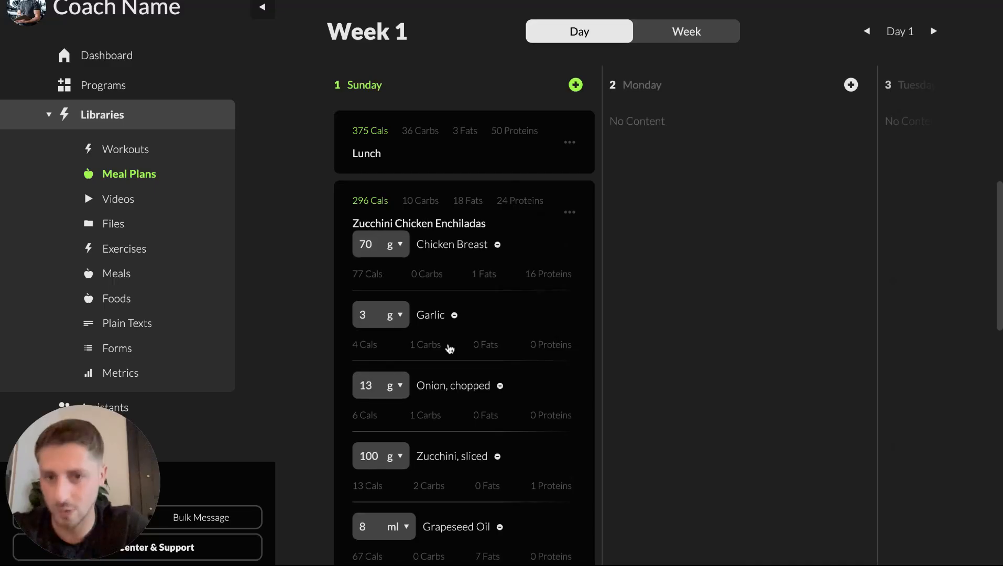
Step: Collapse the Zucchini Chicken Enchiladas meal on Sunday
scroll(451, 348, down, 2)
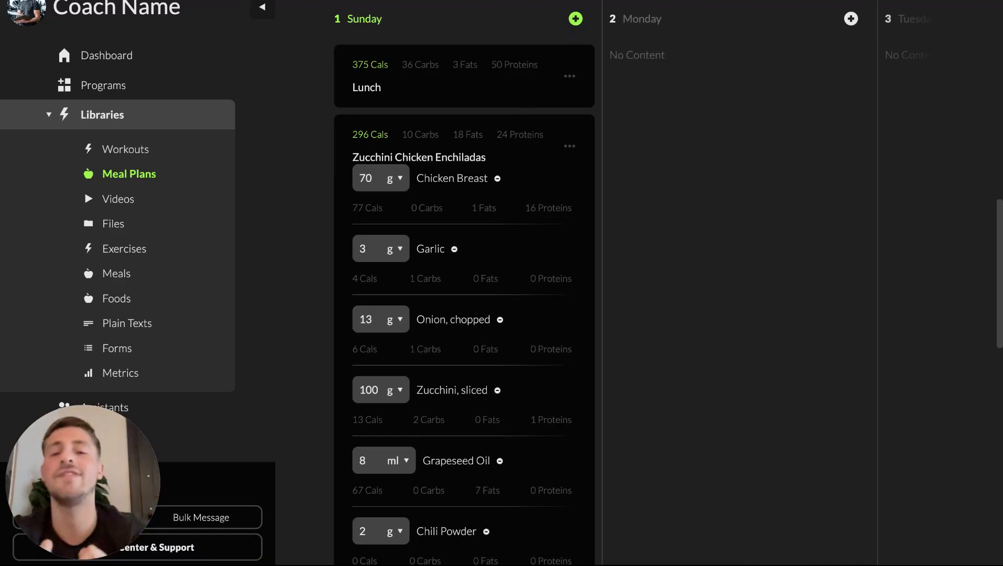
click(428, 158)
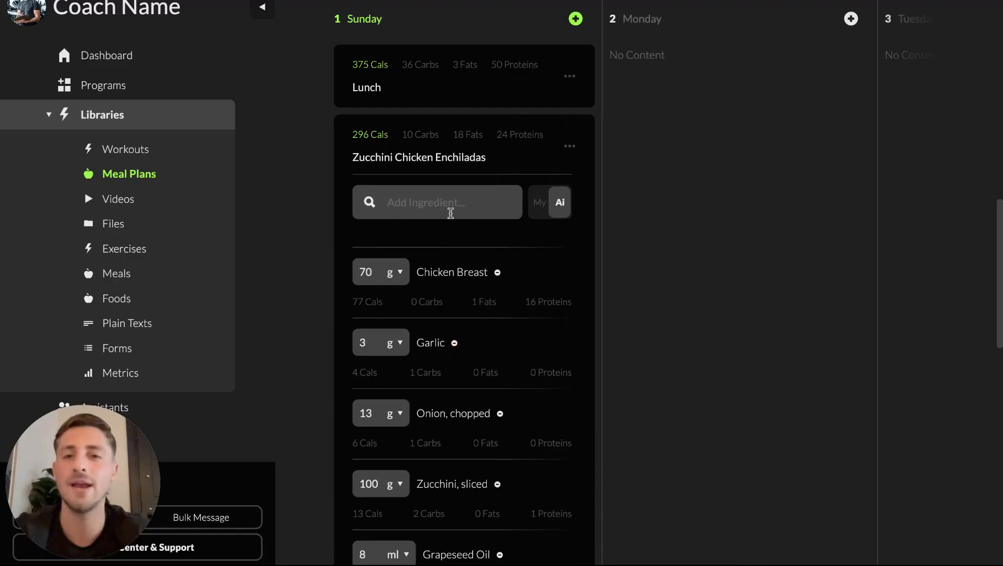
click(411, 159)
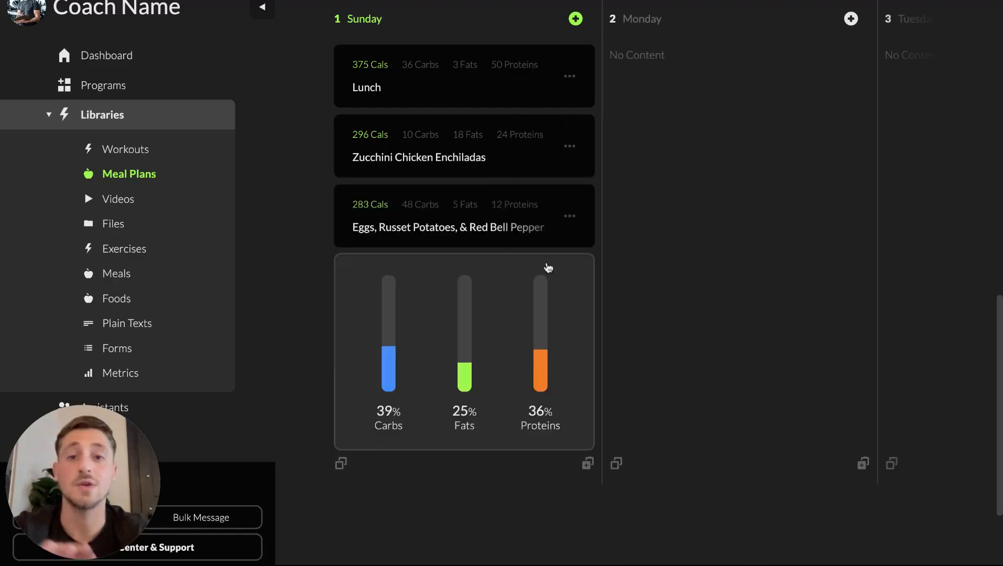
Step: Scroll through Sunday's meals and macro breakdown to review the day
scroll(547, 268, down, 1)
scroll(548, 268, up, 4)
scroll(547, 268, down, 3)
scroll(548, 264, up, 5)
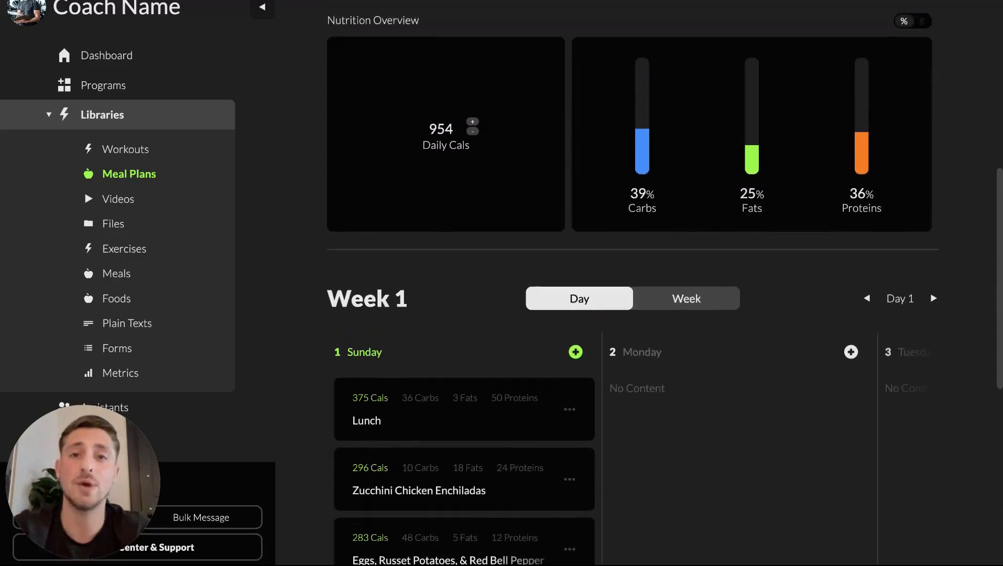
scroll(549, 293, down, 3)
scroll(434, 347, down, 1)
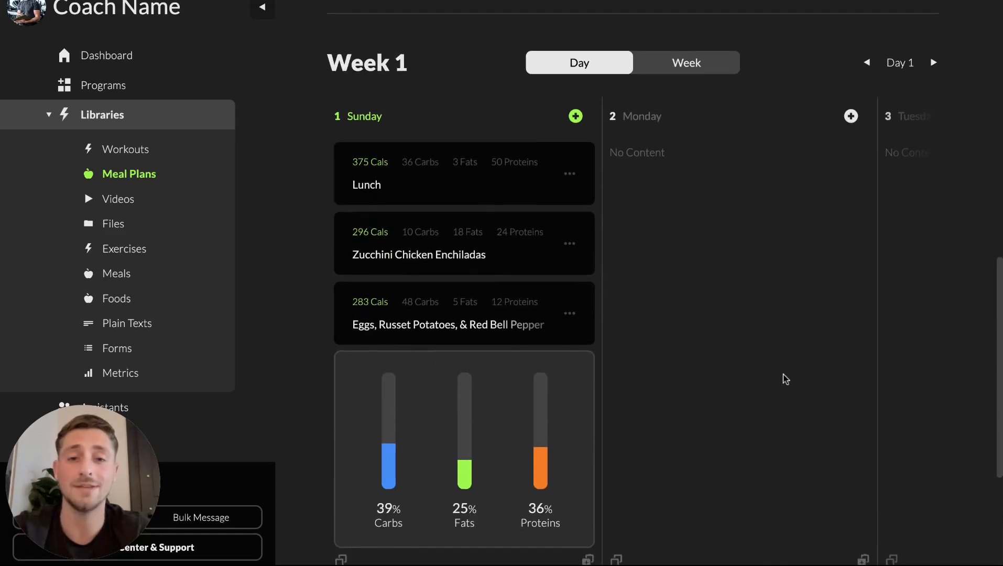
scroll(428, 408, down, 2)
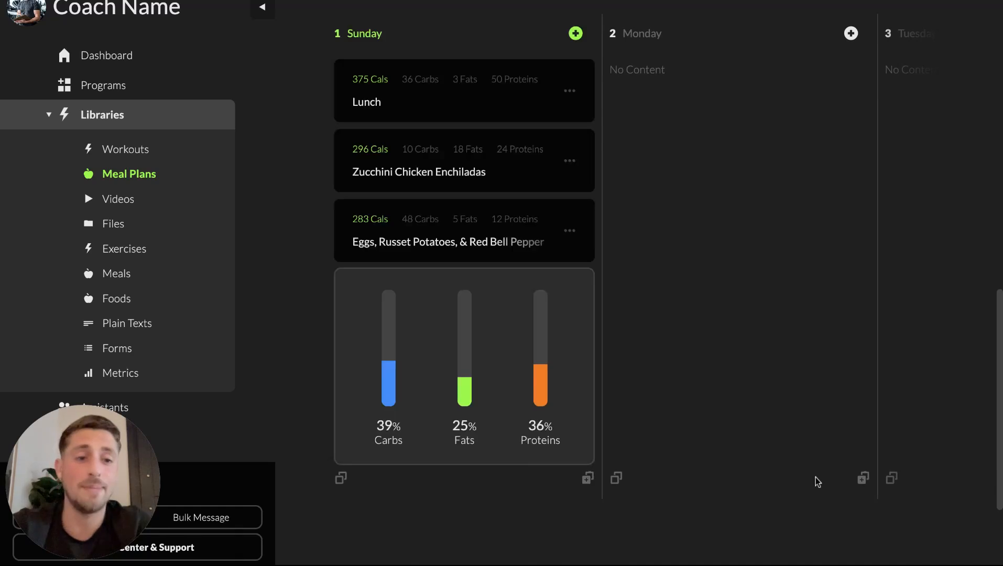
Step: Copy Sunday's meals into Monday and Tuesday
click(864, 485)
scroll(863, 487, right, 5)
click(894, 481)
scroll(894, 482, left, 2)
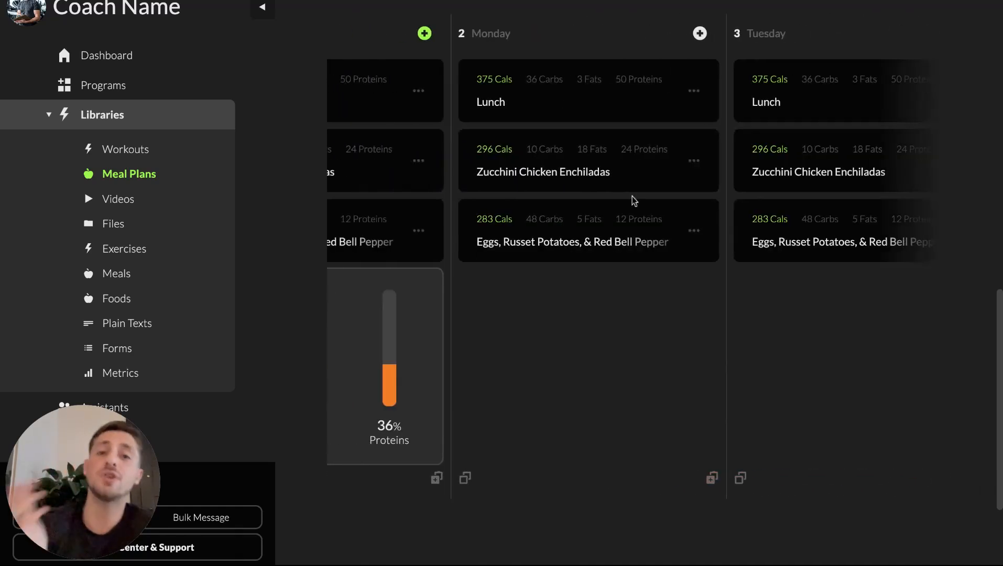
scroll(667, 201, left, 3)
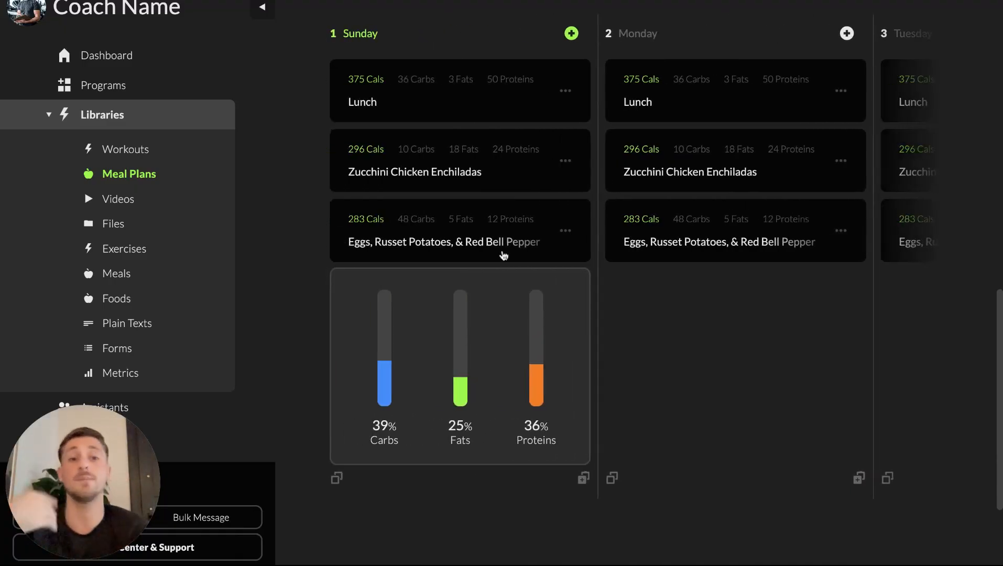
Step: Copy Tuesday's Zucchini Chicken Enchiladas meal and paste it into Wednesday
scroll(504, 255, right, 6)
click(802, 91)
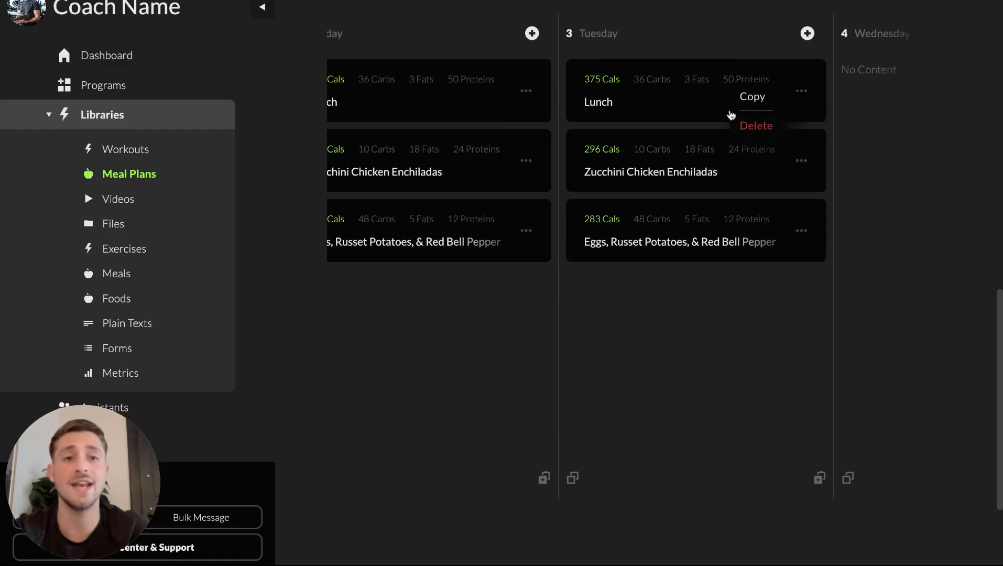
click(641, 351)
click(802, 161)
click(752, 167)
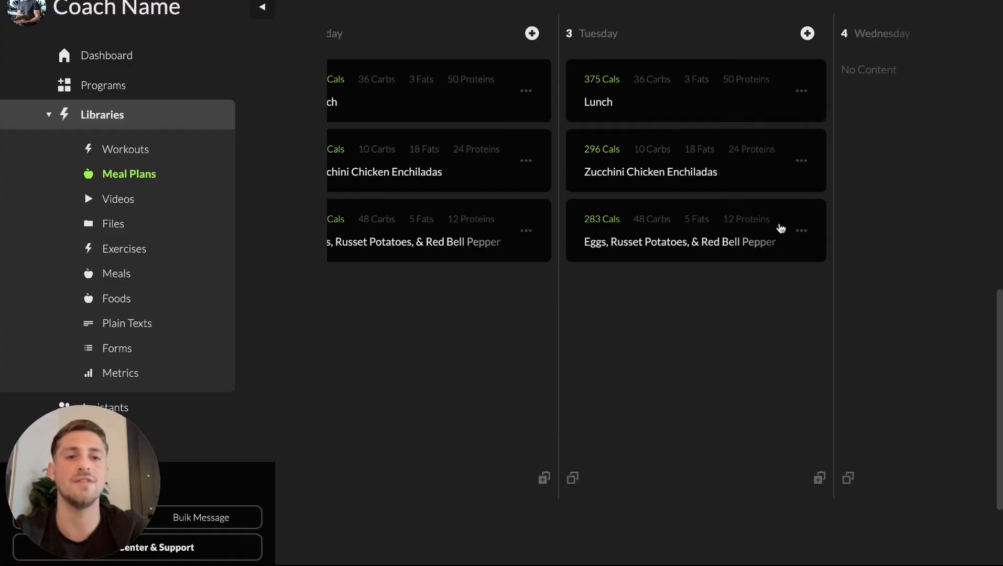
scroll(781, 228, right, 4)
click(861, 477)
scroll(864, 485, right, 2)
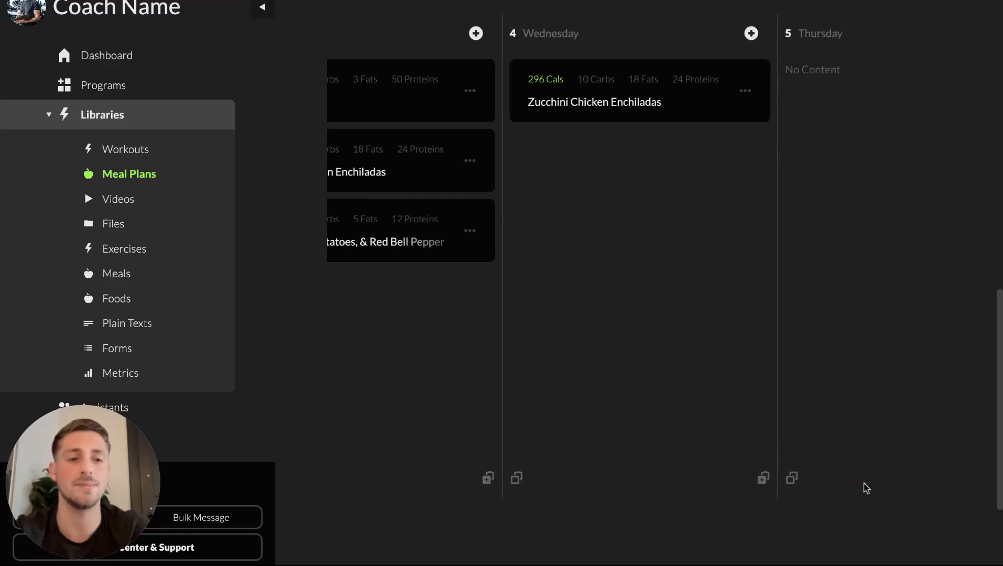
Step: Browse back across the week's day columns to review the copied meals
scroll(865, 487, right, 2)
click(821, 479)
scroll(744, 466, left, 5)
scroll(747, 466, left, 3)
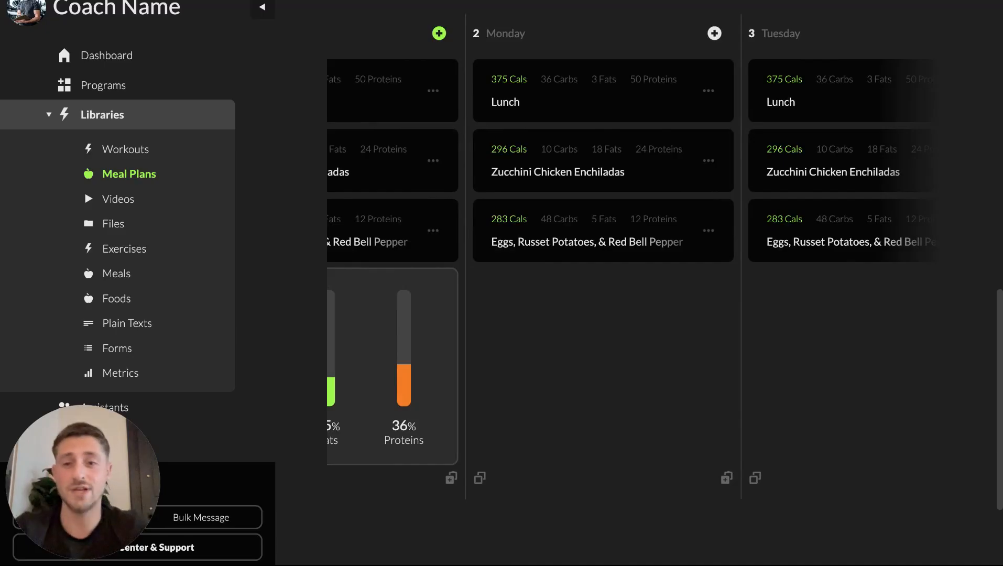
scroll(686, 406, up, 1)
scroll(687, 406, left, 3)
scroll(687, 406, up, 7)
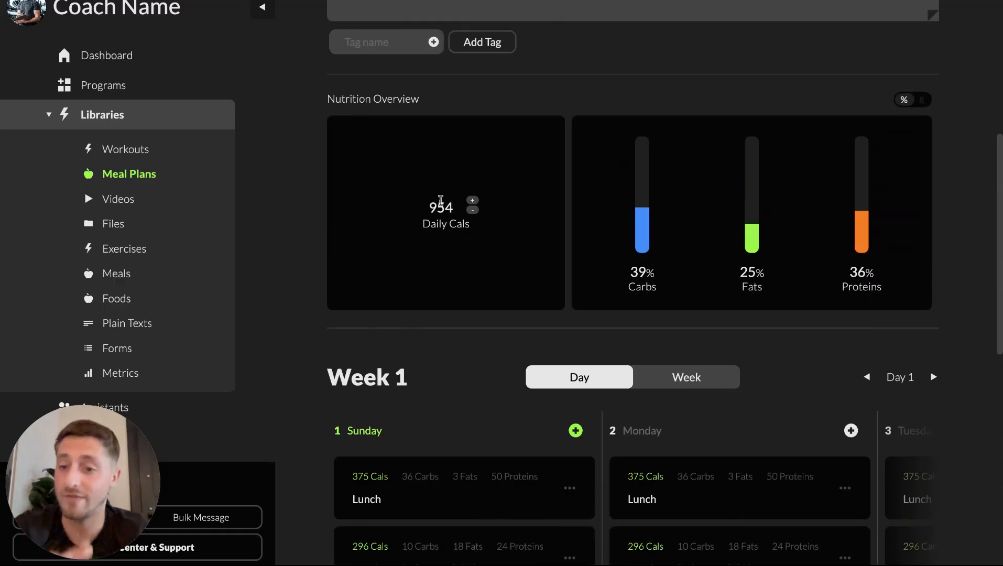
scroll(400, 395, down, 2)
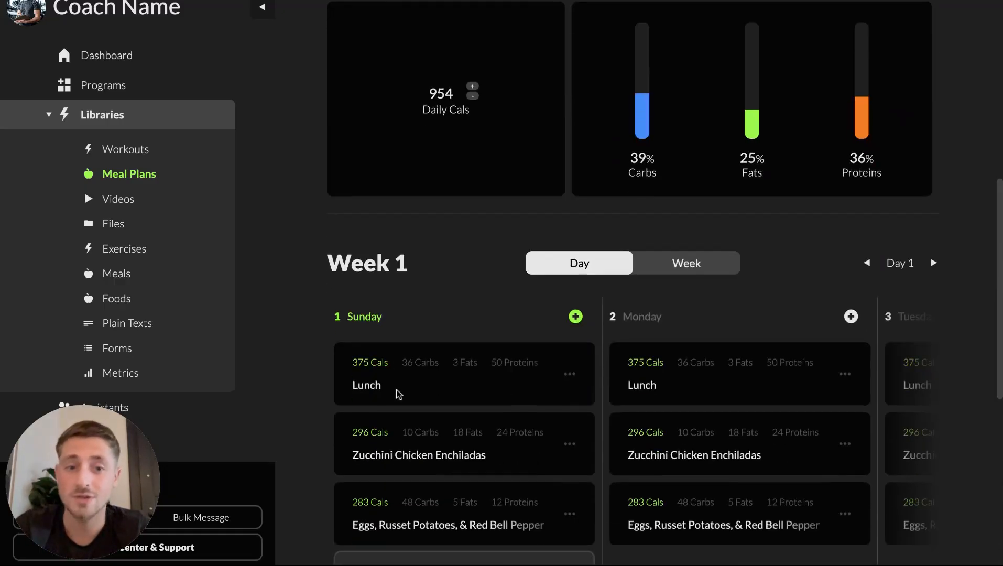
Step: Select Monday and switch the nutrition overview to show grams
click(645, 321)
scroll(646, 320, up, 2)
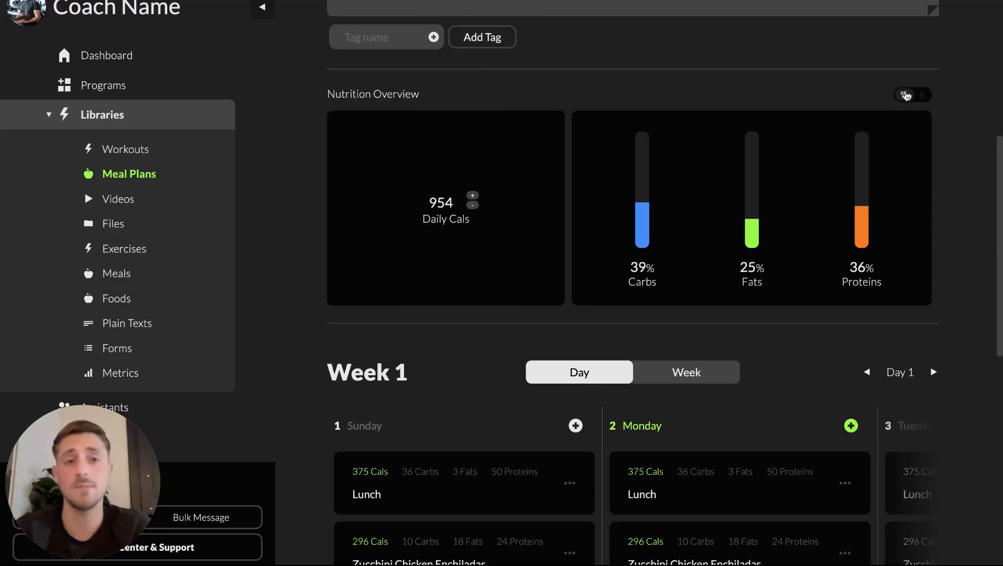
click(922, 97)
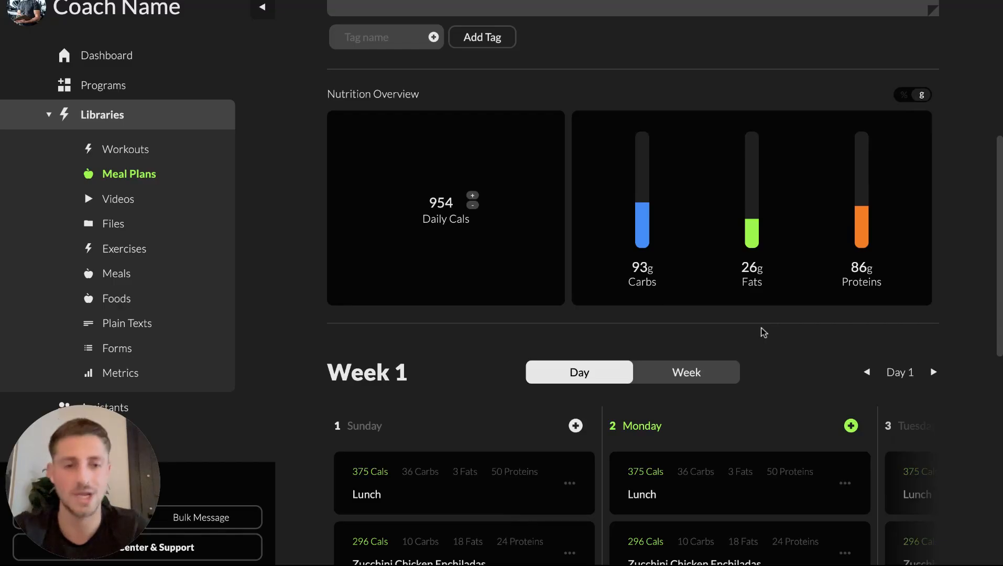
Step: Switch between Sunday and Monday and review the nutrition overview and meals
scroll(764, 332, up, 1)
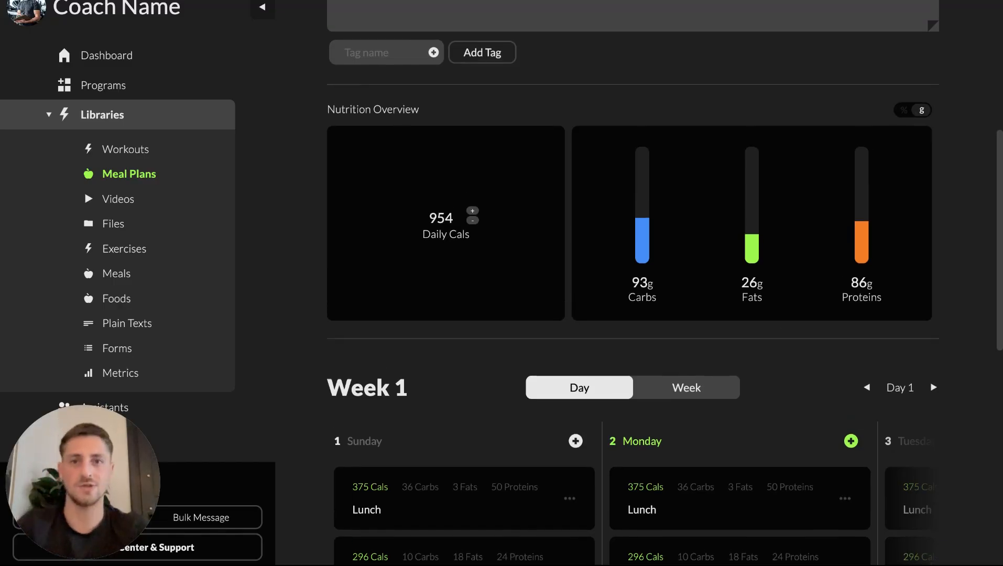
scroll(632, 283, down, 3)
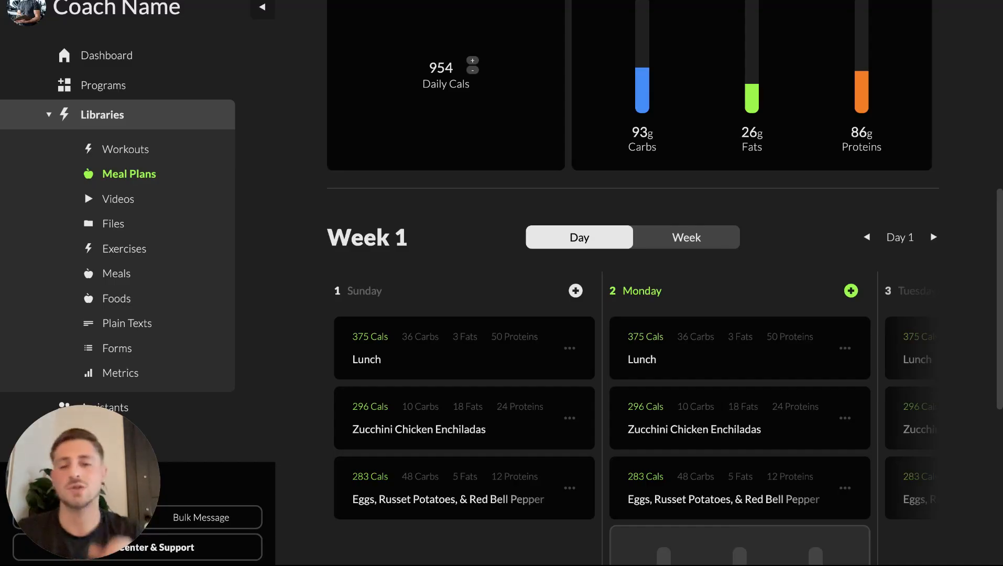
scroll(732, 299, up, 2)
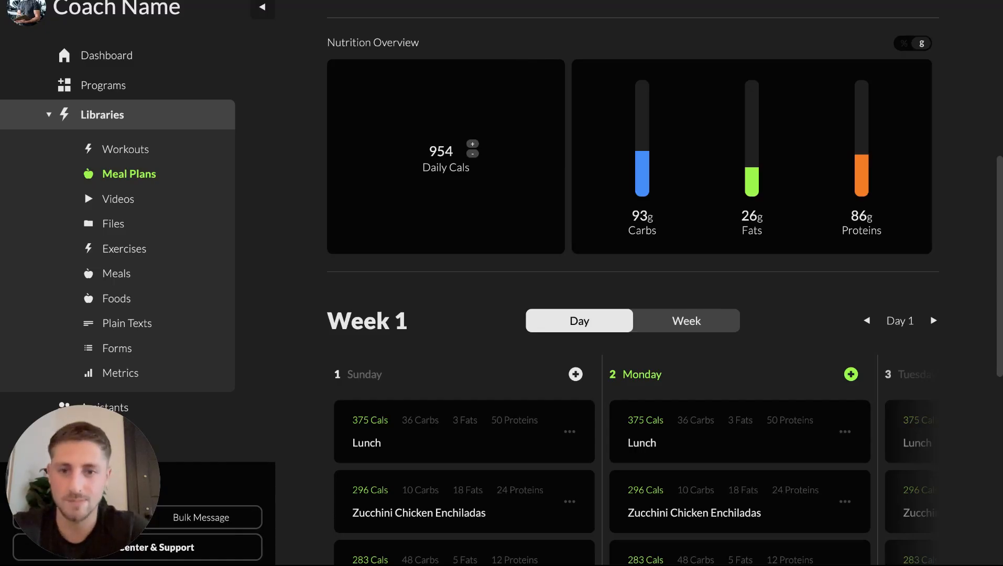
scroll(629, 262, down, 1)
click(368, 325)
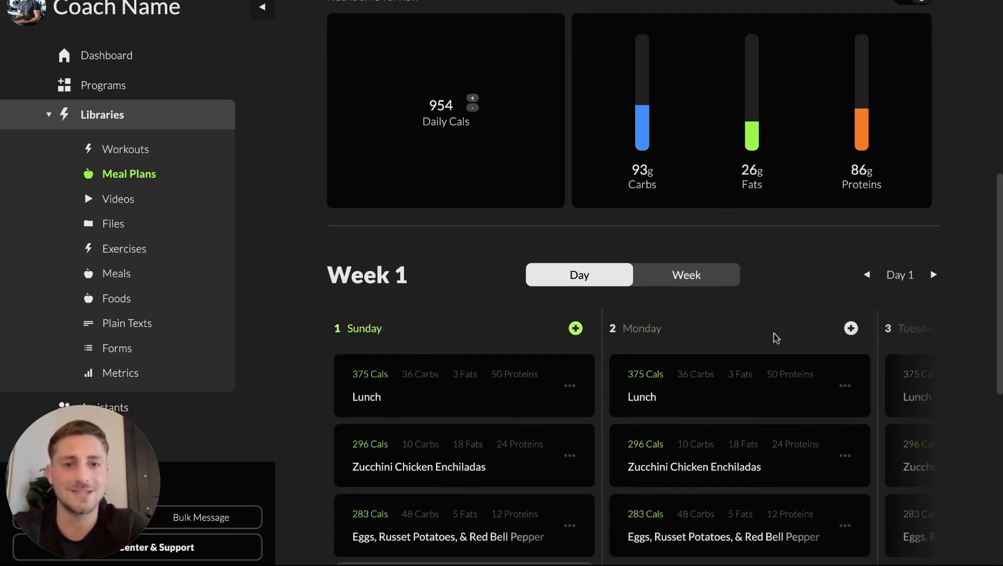
click(652, 331)
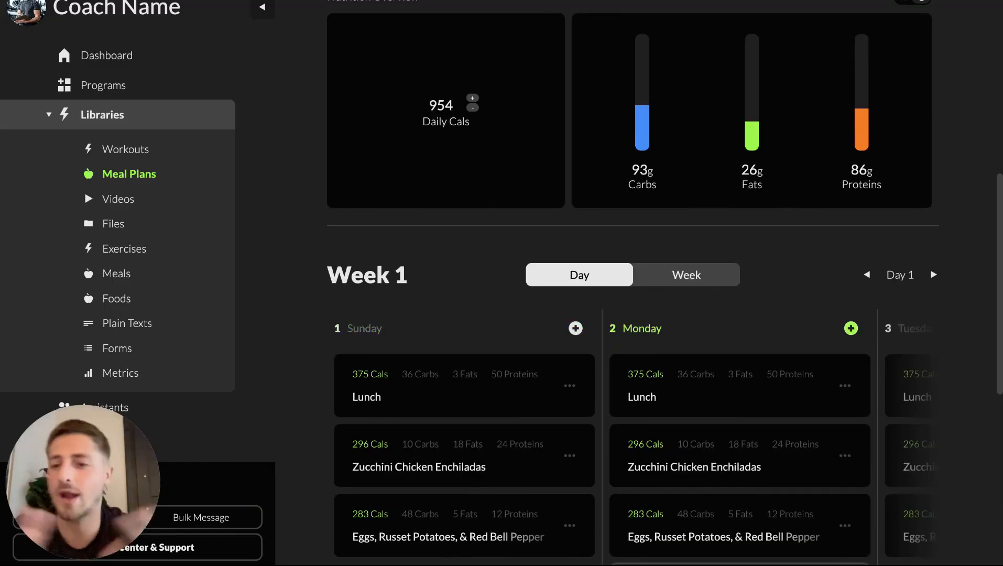
scroll(570, 491, down, 2)
scroll(570, 491, right, 5)
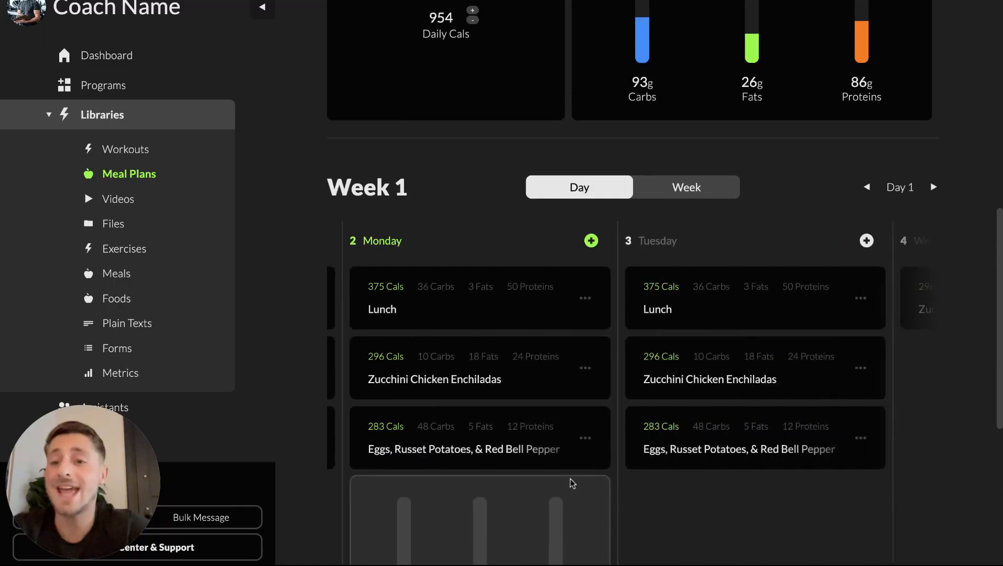
scroll(571, 485, down, 2)
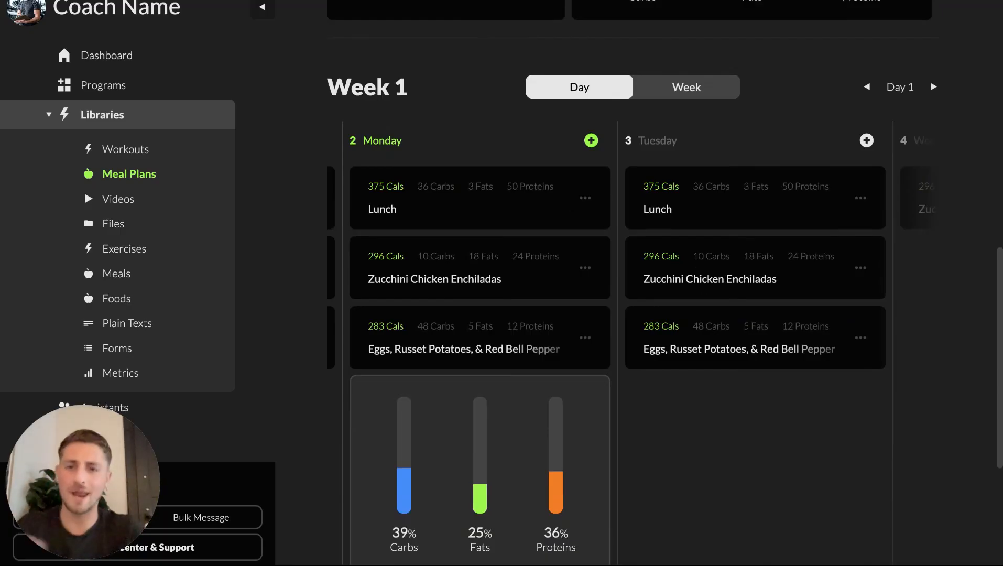
scroll(572, 163, up, 9)
scroll(573, 163, down, 7)
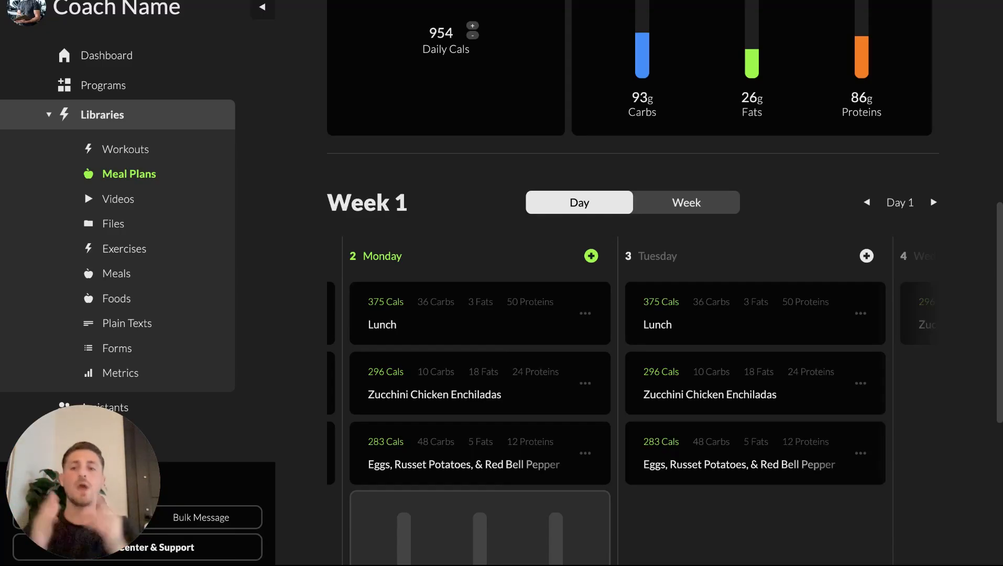
scroll(382, 317, up, 1)
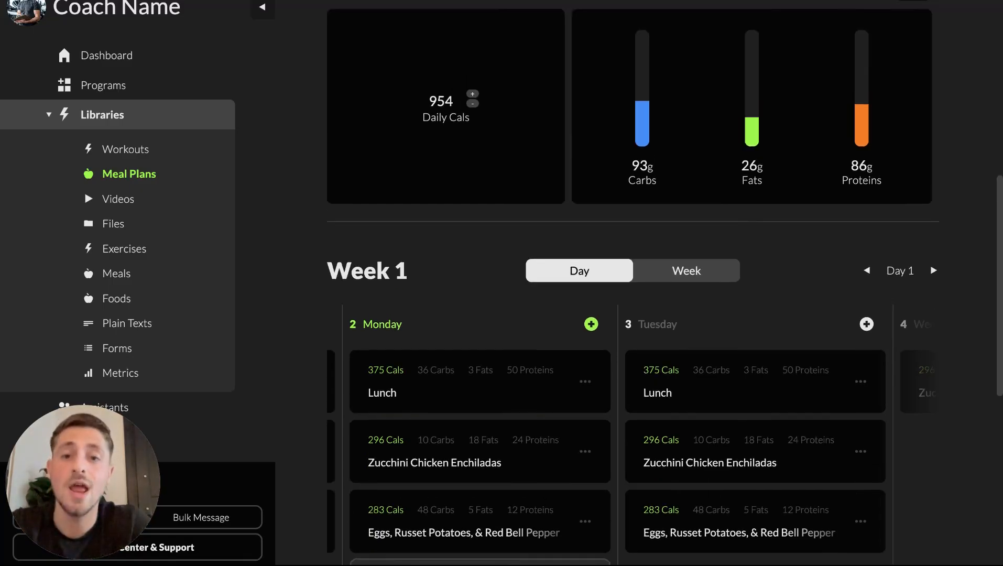
scroll(381, 349, up, 2)
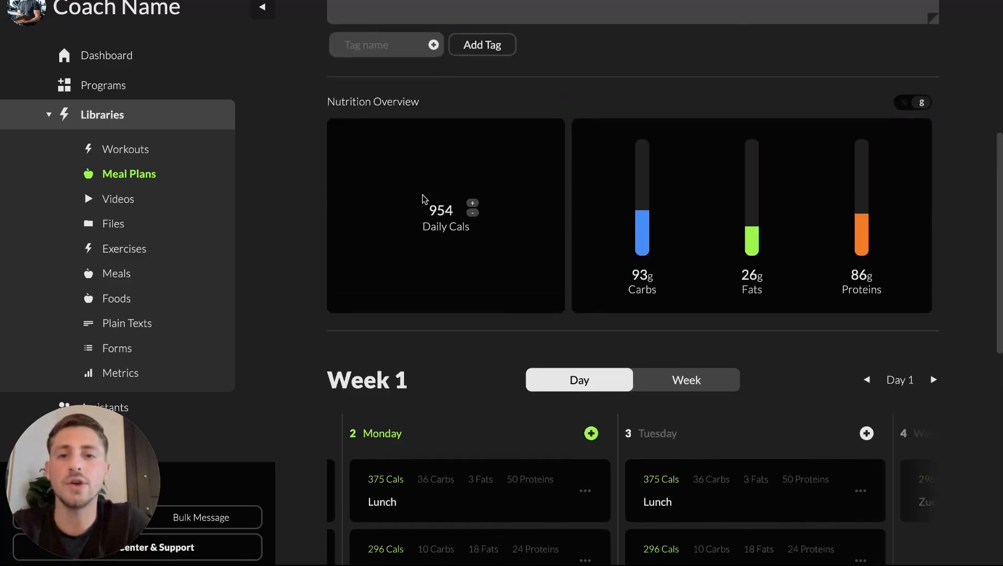
Step: Set Monday's daily calories to 2200
double_click(441, 210)
key(BackSpace)
text(2200)
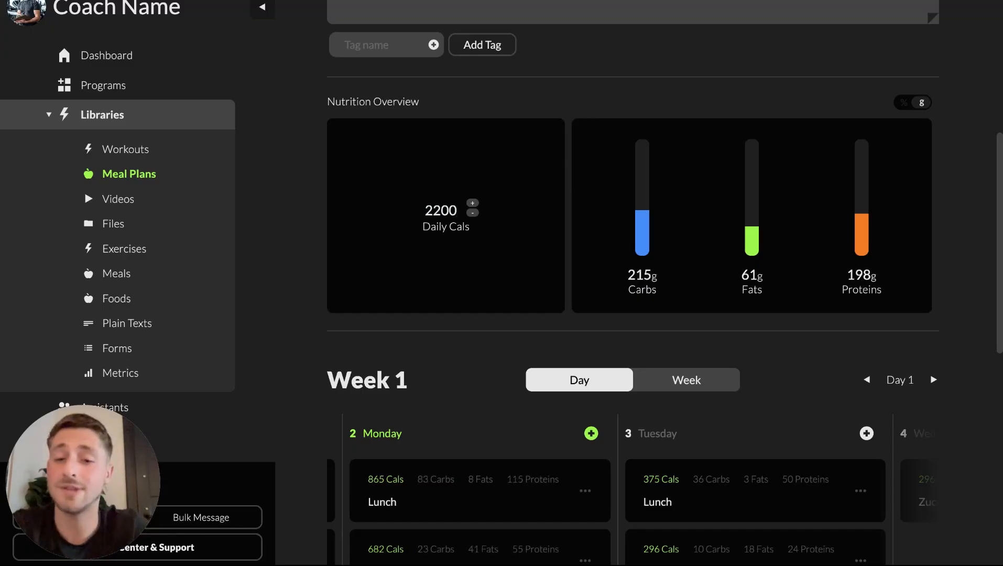
scroll(410, 394, down, 4)
scroll(408, 324, up, 1)
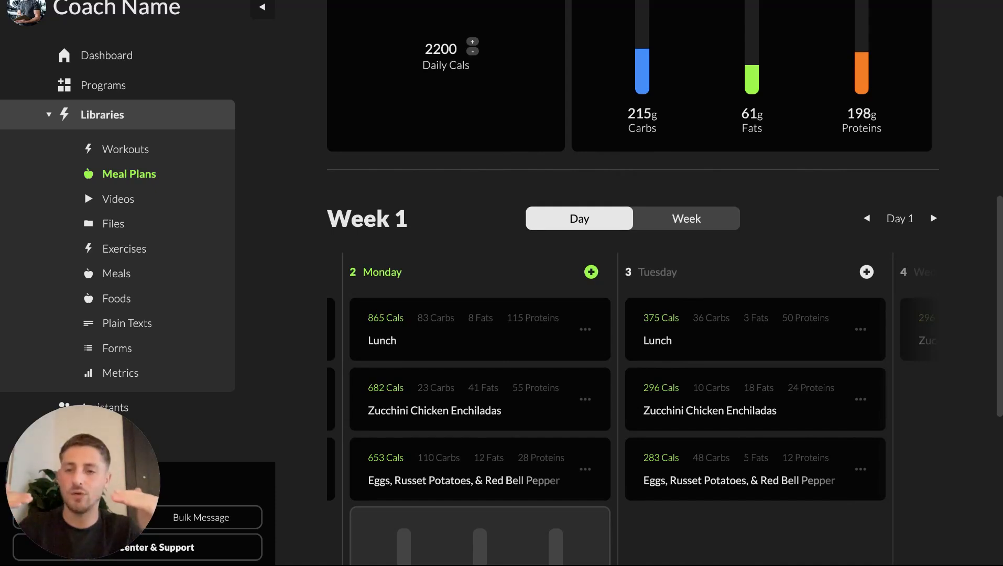
scroll(392, 258, up, 2)
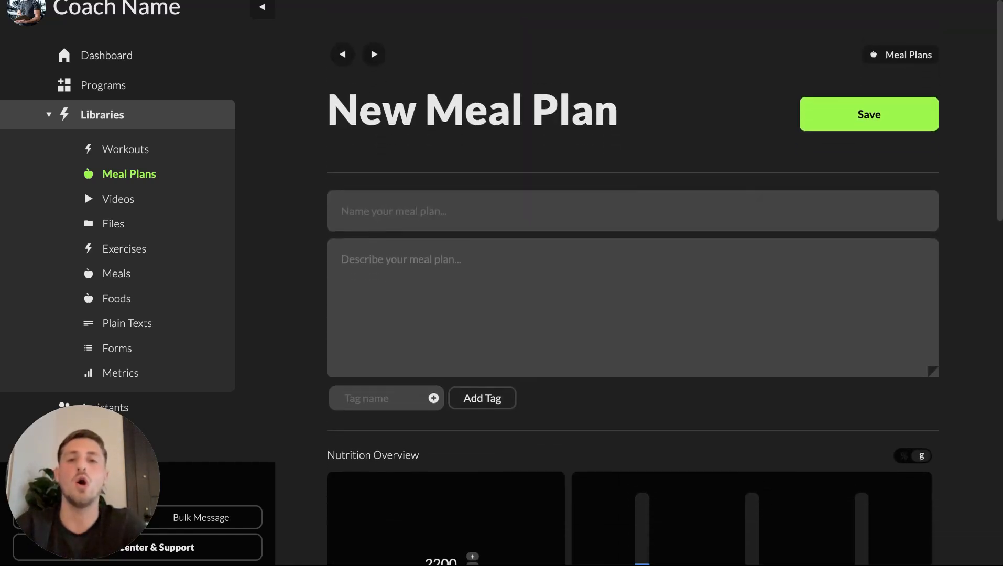
Step: Name the meal plan Example and save it
click(375, 194)
text(Example)
click(871, 108)
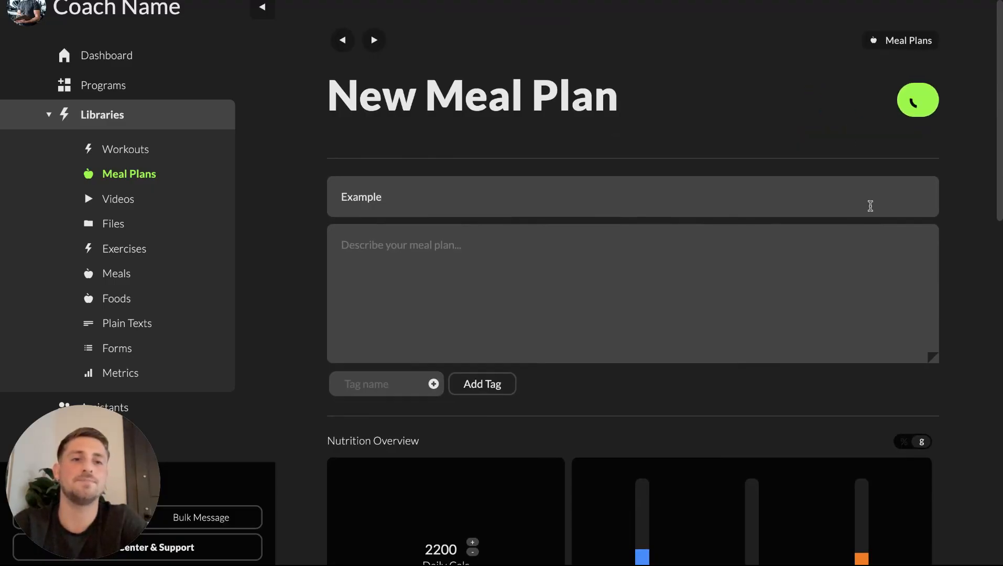
Step: Return to the meal plans library and browse My Meal Plans
click(339, 37)
scroll(397, 436, down, 1)
scroll(397, 437, down, 1)
scroll(354, 443, up, 2)
scroll(438, 370, down, 4)
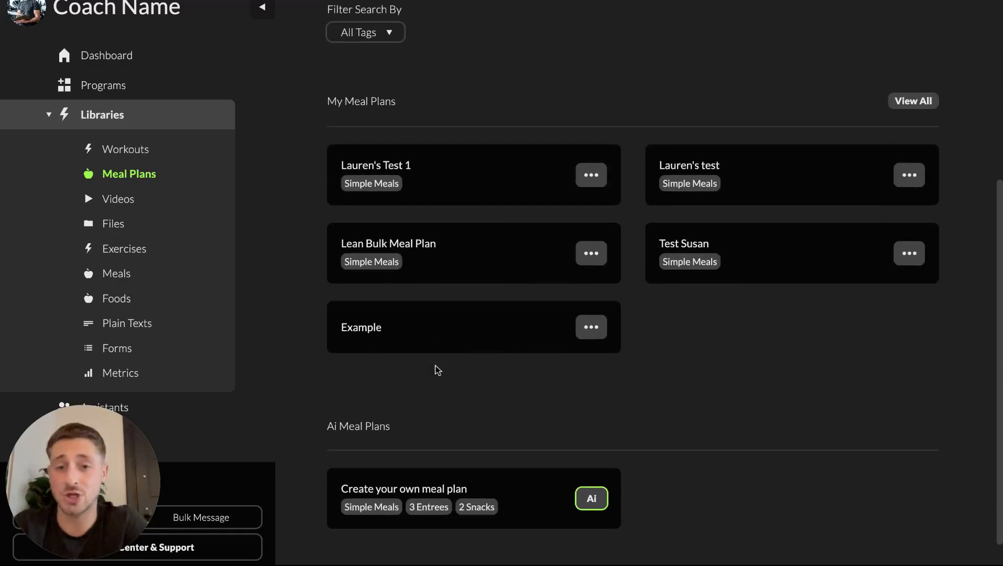